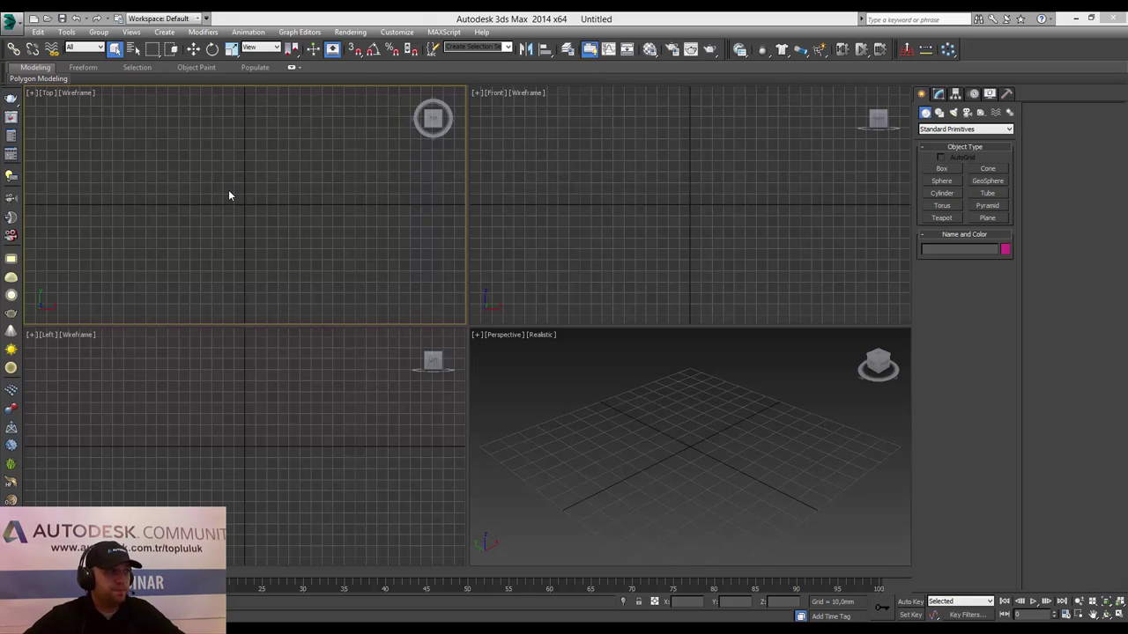
Draw a 4×4-segment Plane primitive in the Top viewport and center the view on it.
{"action": "left_click", "coordinate": [990, 219]}
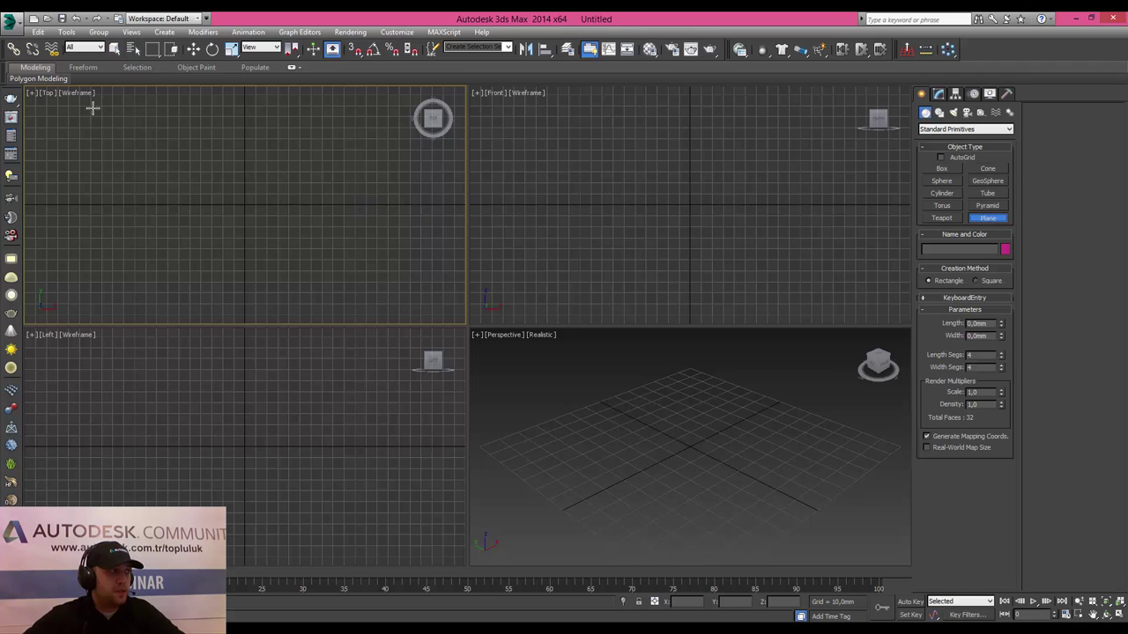
{"action": "left_click_drag", "start_coordinate": [60, 106], "coordinate": [421, 304]}
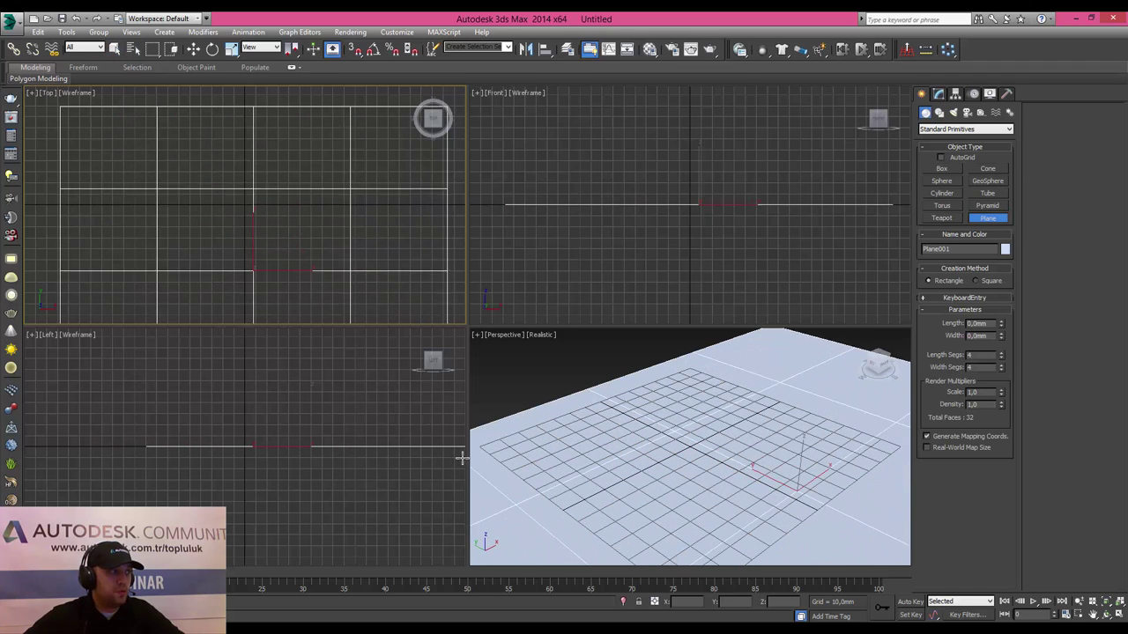
{"action": "left_click_drag", "start_coordinate": [420, 388], "coordinate": [461, 460]}
{"action": "scroll", "coordinate": [314, 149], "scroll_direction": "down", "scroll_amount": 3}
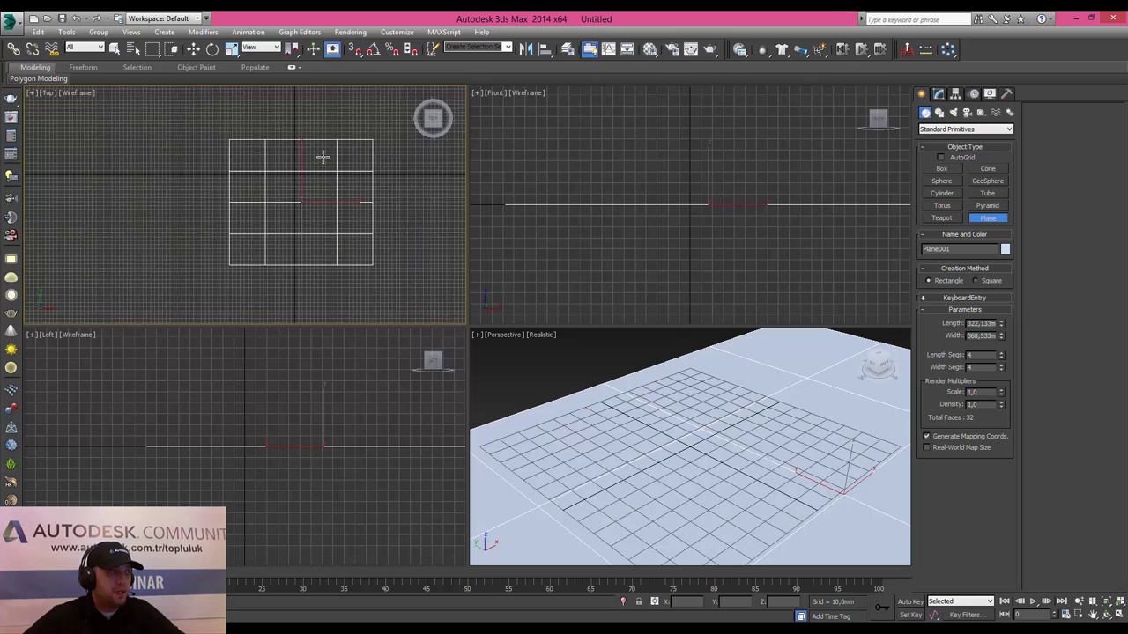
{"action": "scroll", "coordinate": [322, 156], "scroll_direction": "down", "scroll_amount": 2}
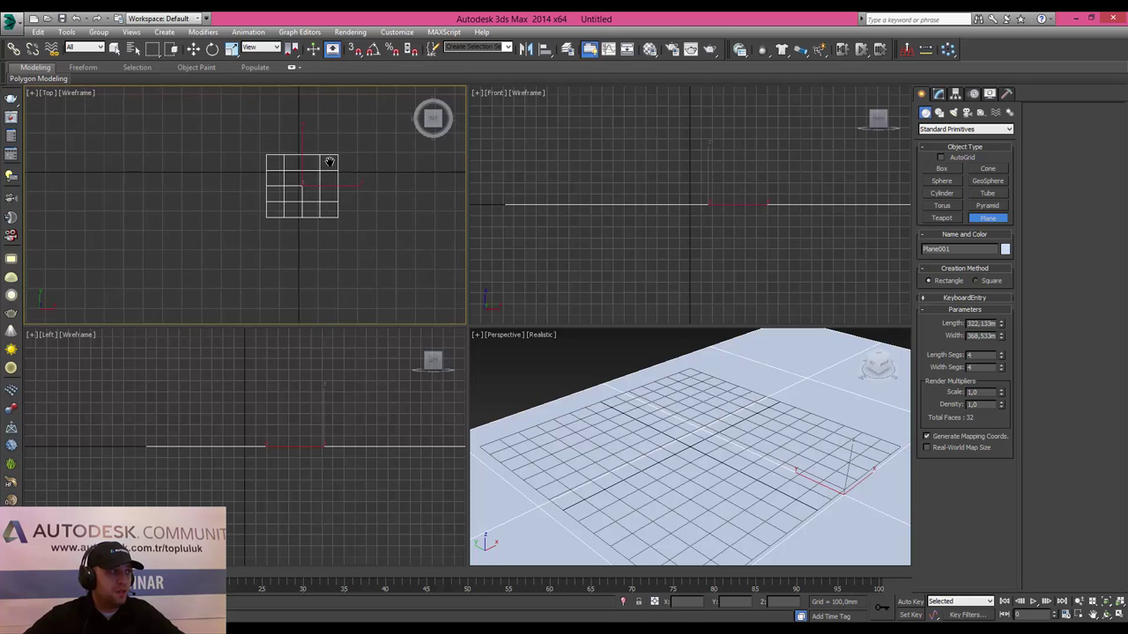
{"action": "middle_click_drag", "start_coordinate": [286, 131], "coordinate": [299, 159]}
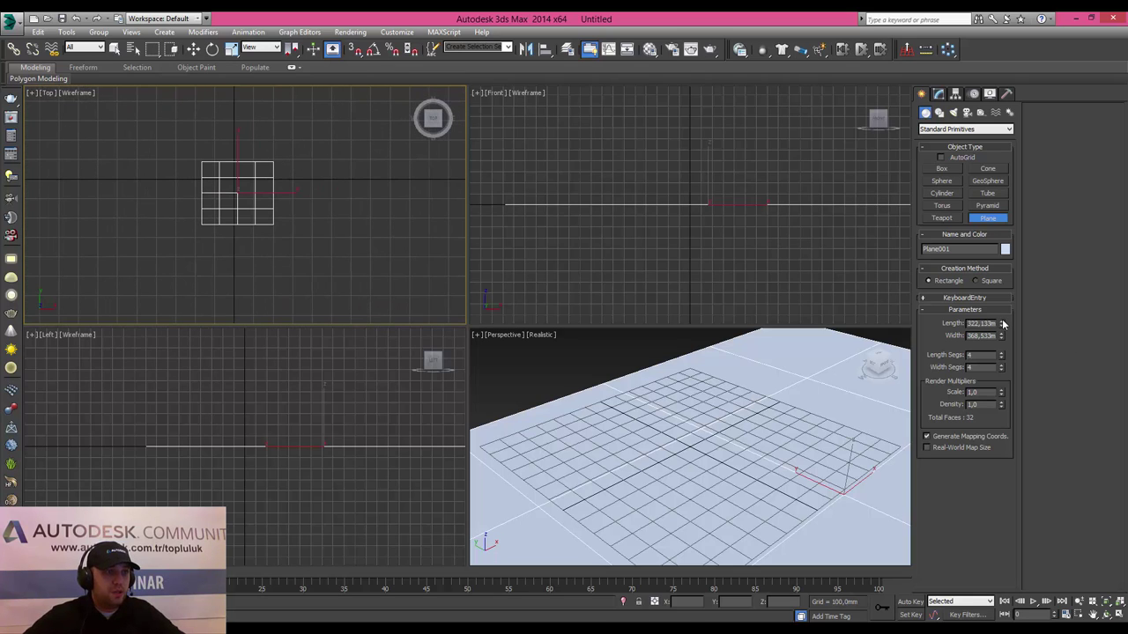
Enlarge the plane to roughly 2668 by 2242 mm with the Length and Width spinners.
{"action": "left_click_drag", "start_coordinate": [1001, 323], "coordinate": [1000, 212]}
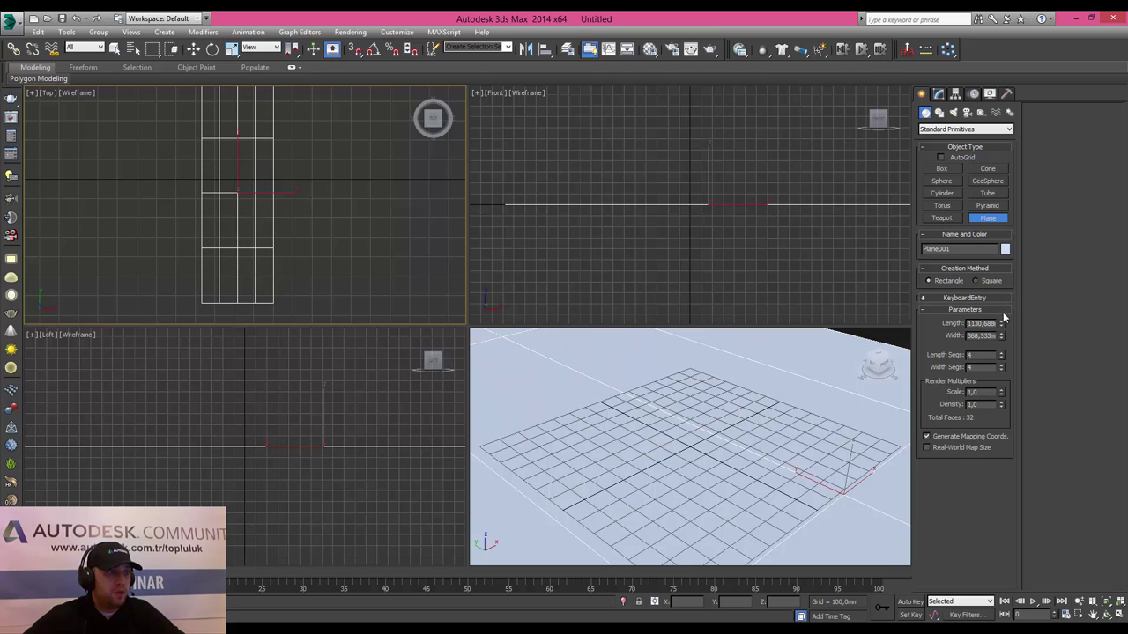
{"action": "left_click_drag", "start_coordinate": [1001, 335], "coordinate": [1002, 220]}
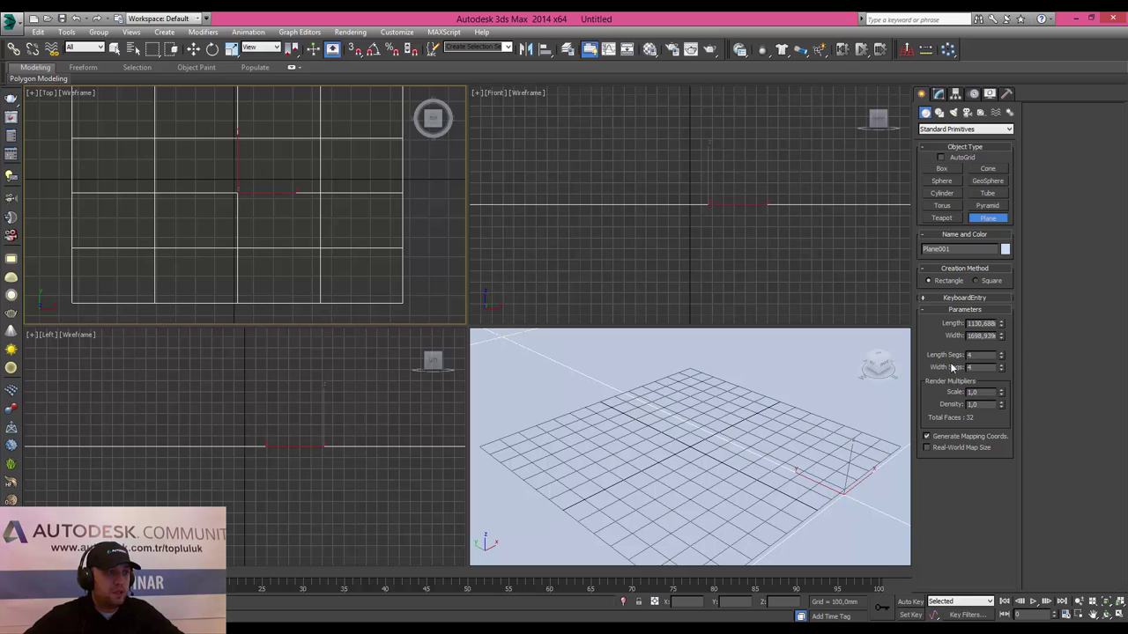
{"action": "scroll", "coordinate": [738, 440], "scroll_direction": "down", "scroll_amount": 3}
{"action": "scroll", "coordinate": [740, 436], "scroll_direction": "down", "scroll_amount": 3}
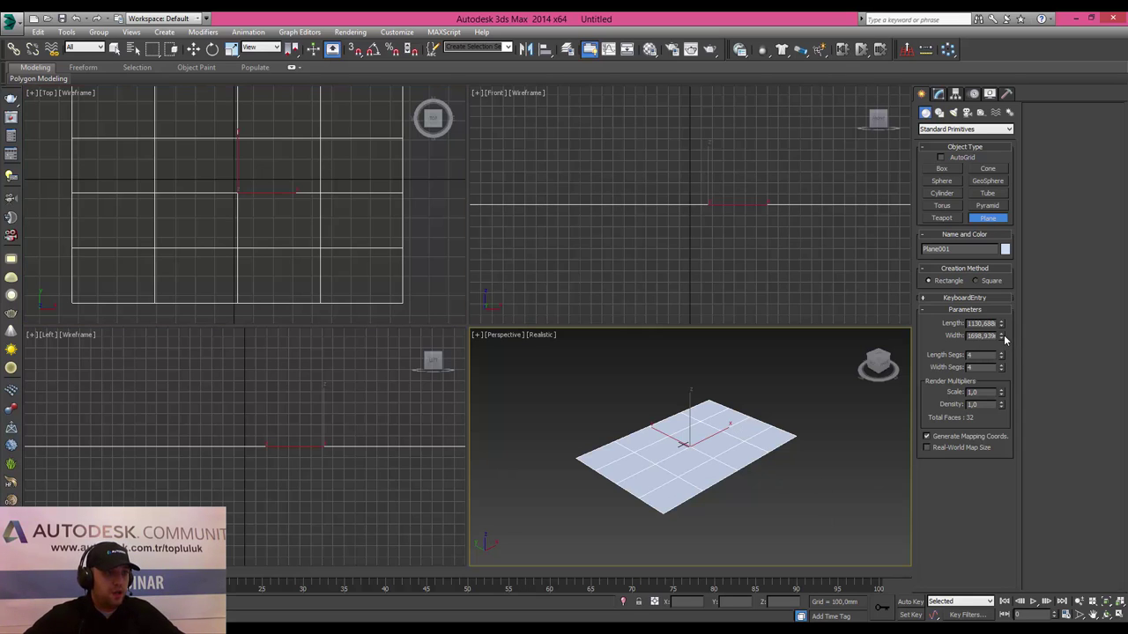
{"action": "mouse_move", "coordinate": [1004, 339]}
{"action": "left_mouse_down"}
{"action": "mouse_move", "coordinate": [999, 281]}
{"action": "mouse_move", "coordinate": [999, 360]}
{"action": "left_mouse_up"}
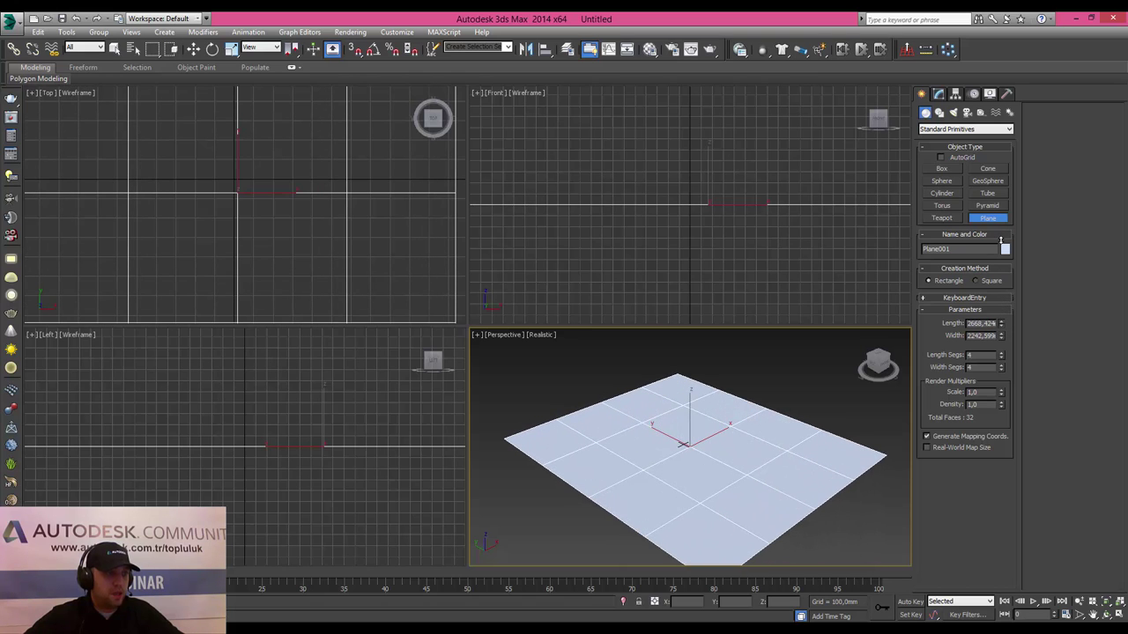
Give the plane 64 length and 64 width segments for 8192 faces.
{"action": "double_click", "coordinate": [971, 355]}
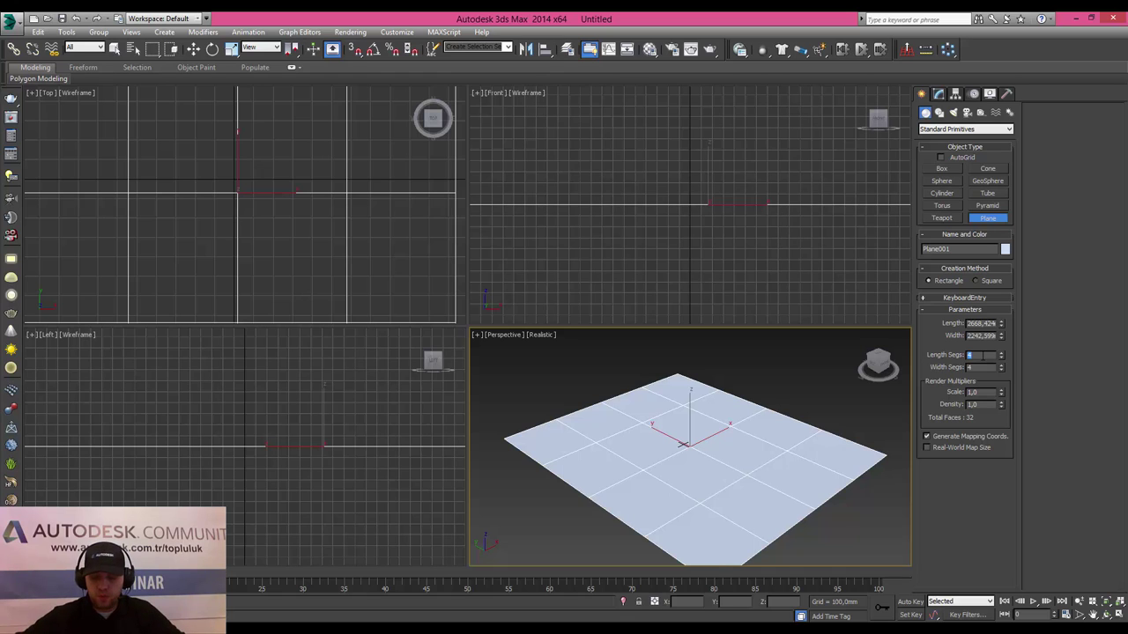
{"action": "type", "text": "64"}
{"action": "key", "text": "Tab"}
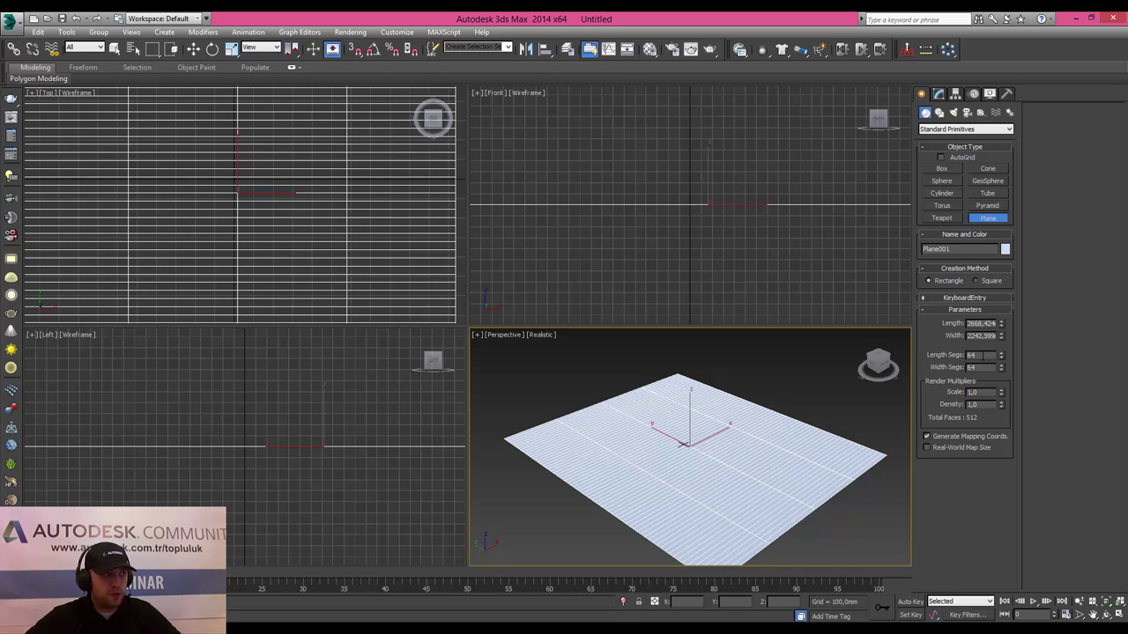
{"action": "key", "text": "Return"}
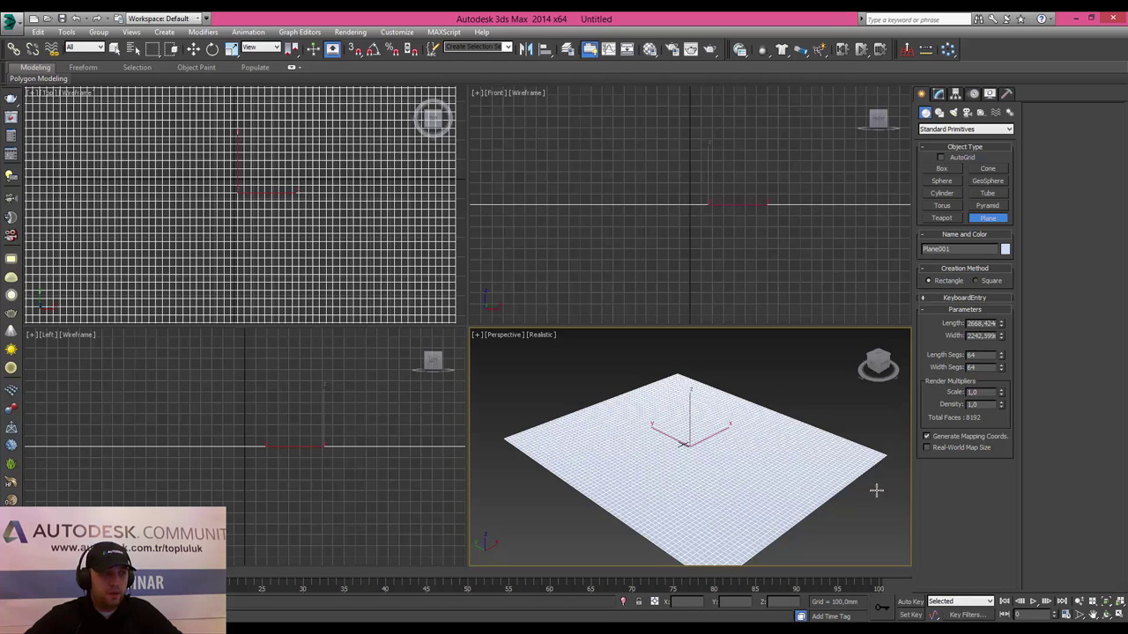
{"action": "left_click", "coordinate": [1119, 614]}
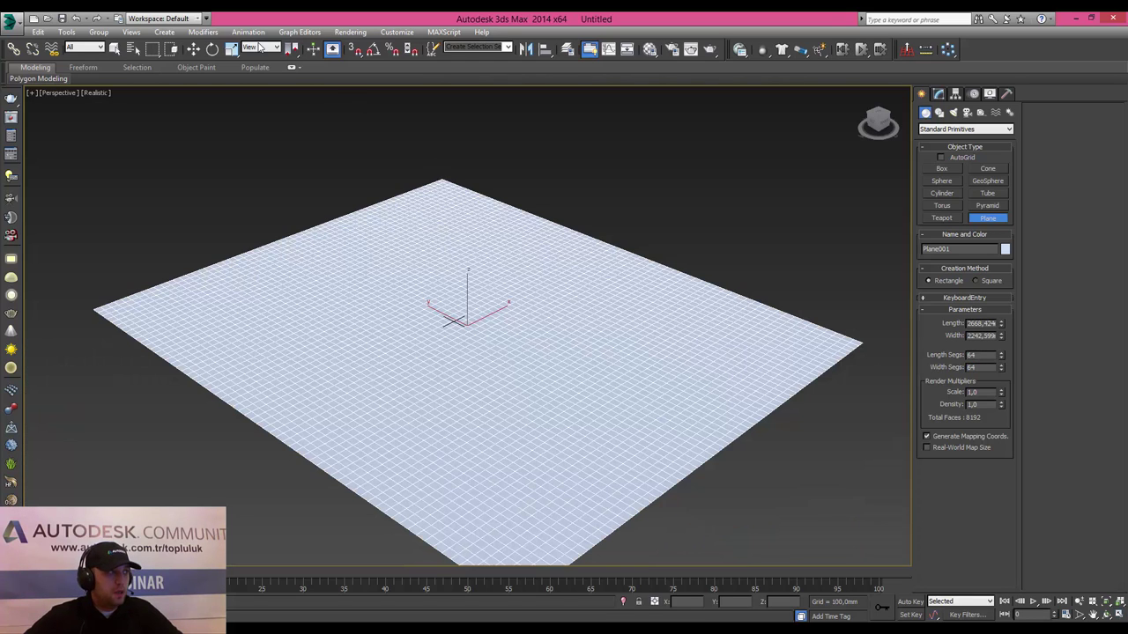
Maximize the Perspective view, convert Plane001 to Editable Poly and show the Paint Deformation rollout.
{"action": "key", "text": "w"}
{"action": "right_click", "coordinate": [523, 311]}
{"action": "mouse_move", "coordinate": [544, 418]}
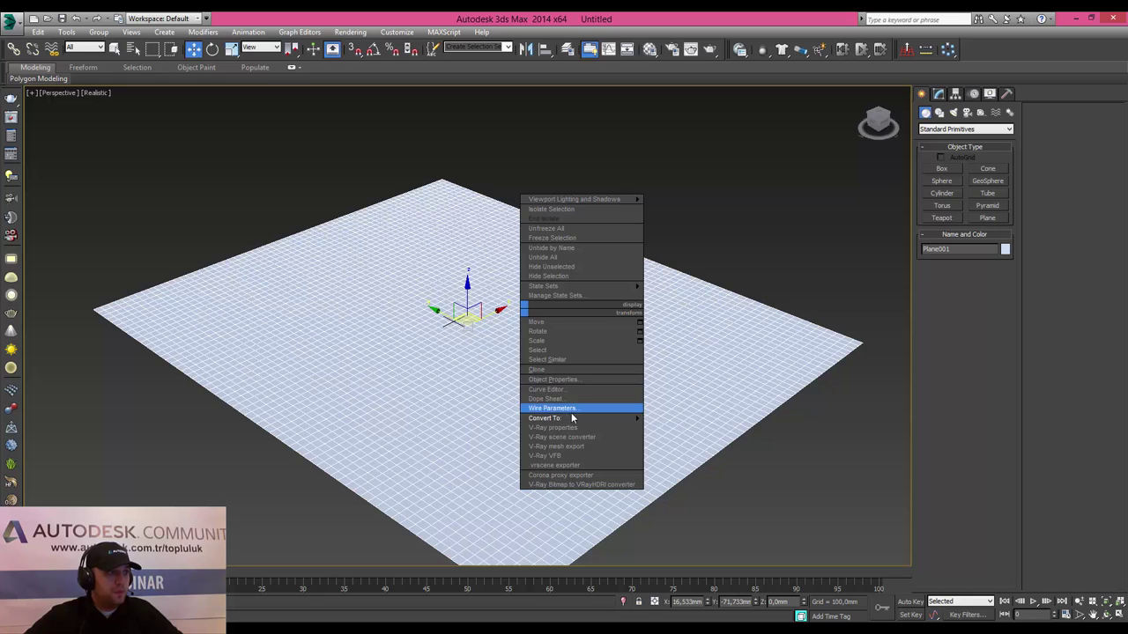
{"action": "left_click", "coordinate": [693, 429]}
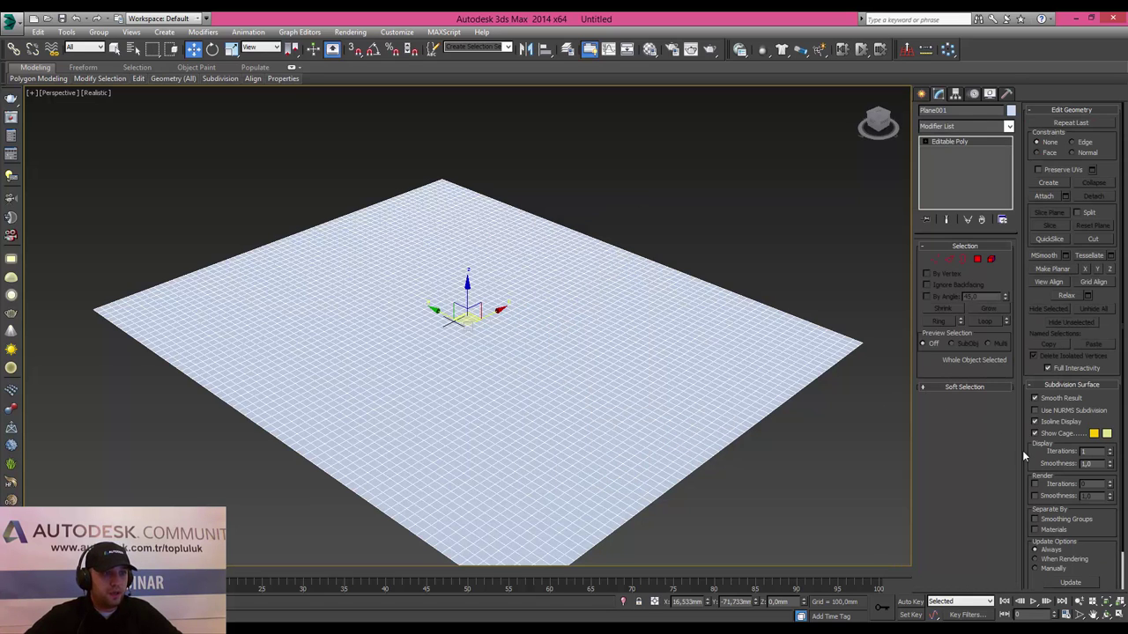
{"action": "left_click", "coordinate": [1068, 386]}
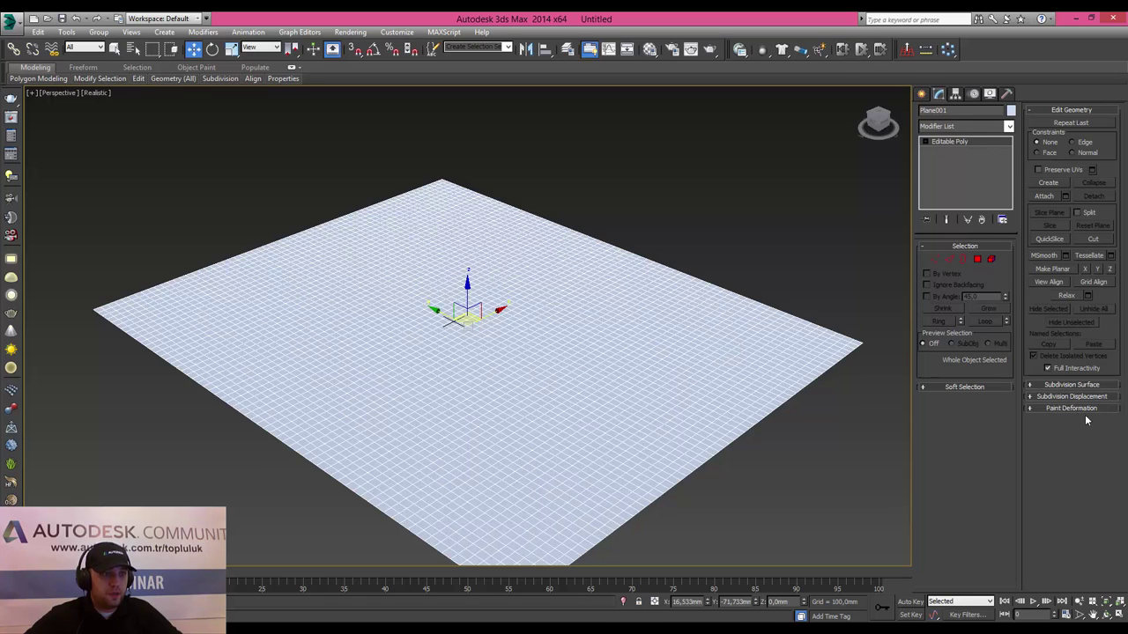
{"action": "left_click", "coordinate": [1082, 408]}
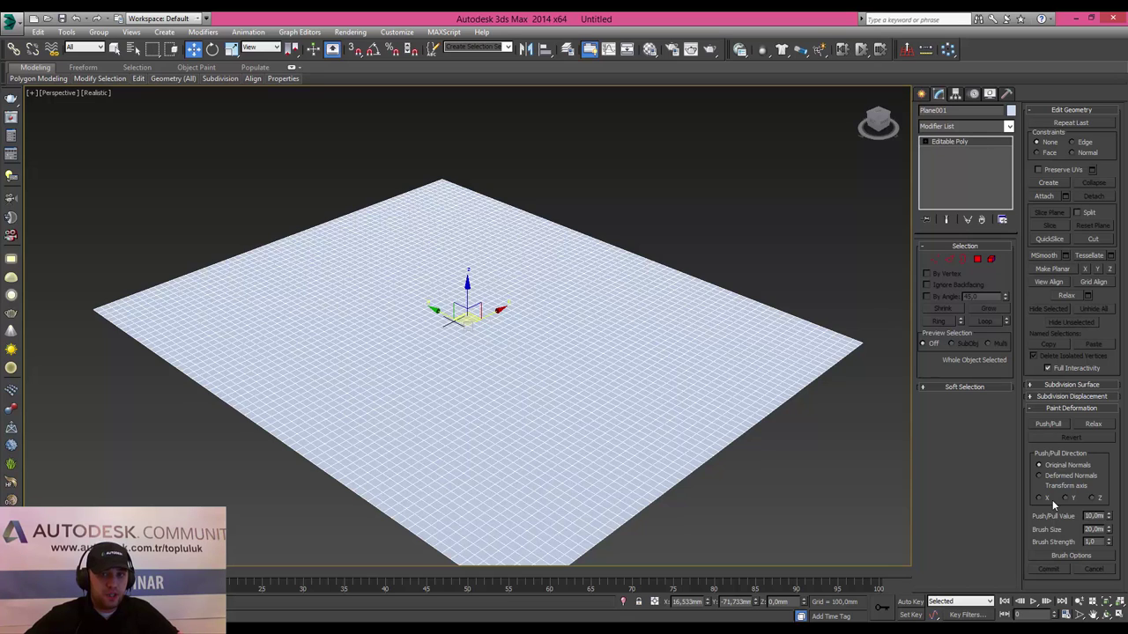
Turn on Push/Pull painting, test brush sizes, and set the push/pull value to 50 mm.
{"action": "left_click", "coordinate": [1049, 424]}
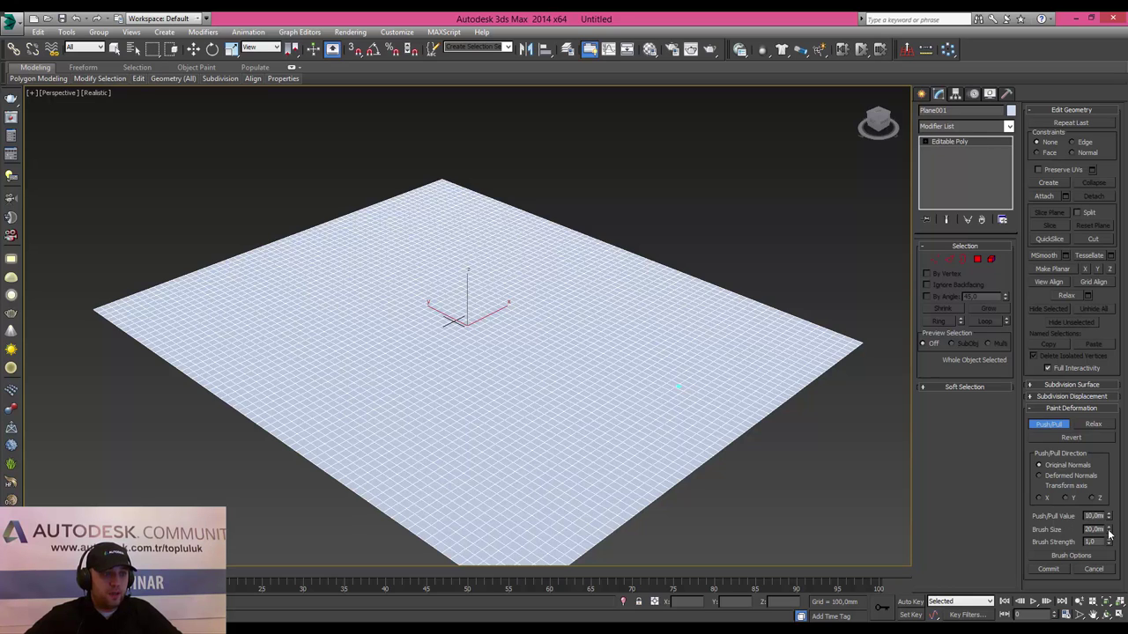
{"action": "left_click_drag", "start_coordinate": [1109, 534], "coordinate": [1107, 296]}
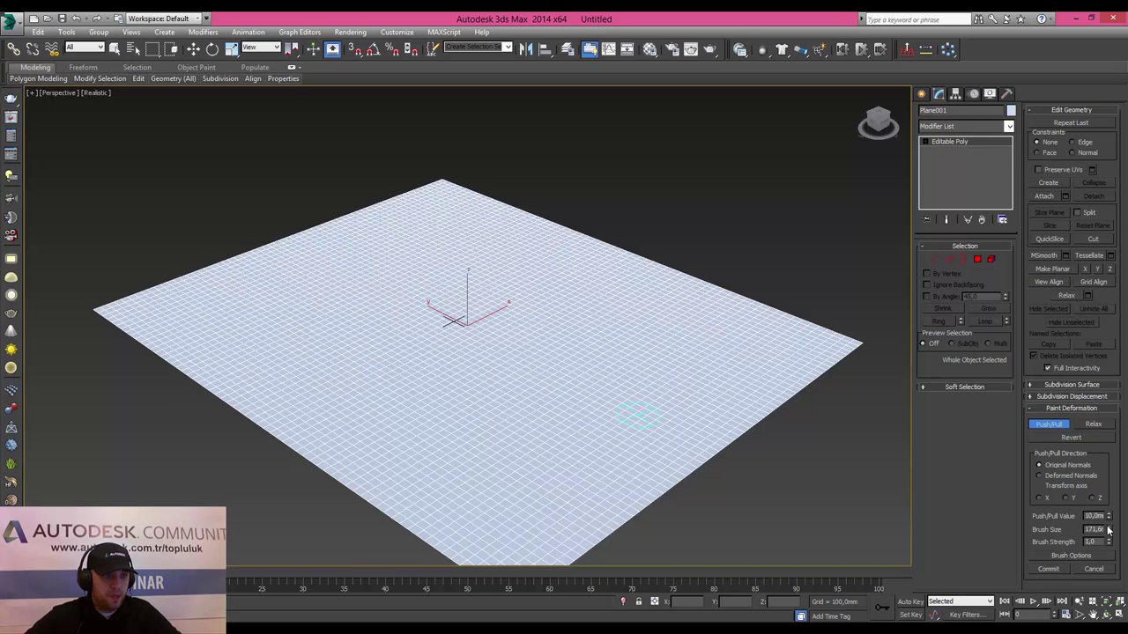
{"action": "left_click_drag", "start_coordinate": [1108, 530], "coordinate": [1102, 409]}
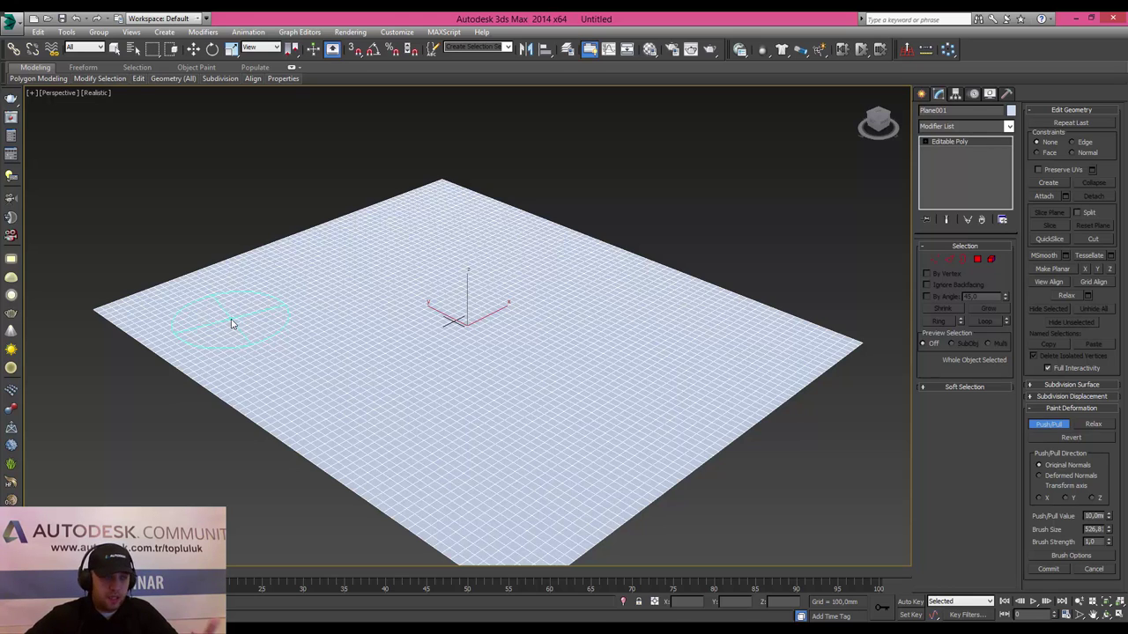
{"action": "mouse_move", "coordinate": [176, 317]}
{"action": "left_mouse_down"}
{"action": "mouse_move", "coordinate": [162, 323]}
{"action": "mouse_move", "coordinate": [182, 295]}
{"action": "mouse_move", "coordinate": [272, 277]}
{"action": "mouse_move", "coordinate": [373, 221]}
{"action": "left_mouse_up"}
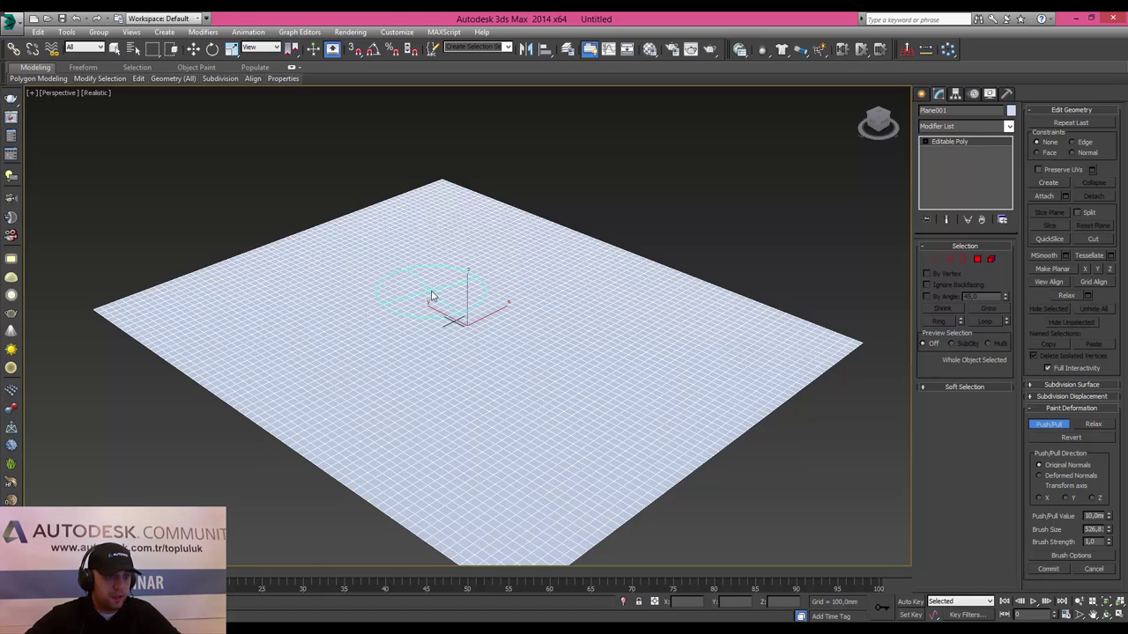
{"action": "left_click_drag", "start_coordinate": [432, 296], "coordinate": [414, 296], "text": "ctrl+shift"}
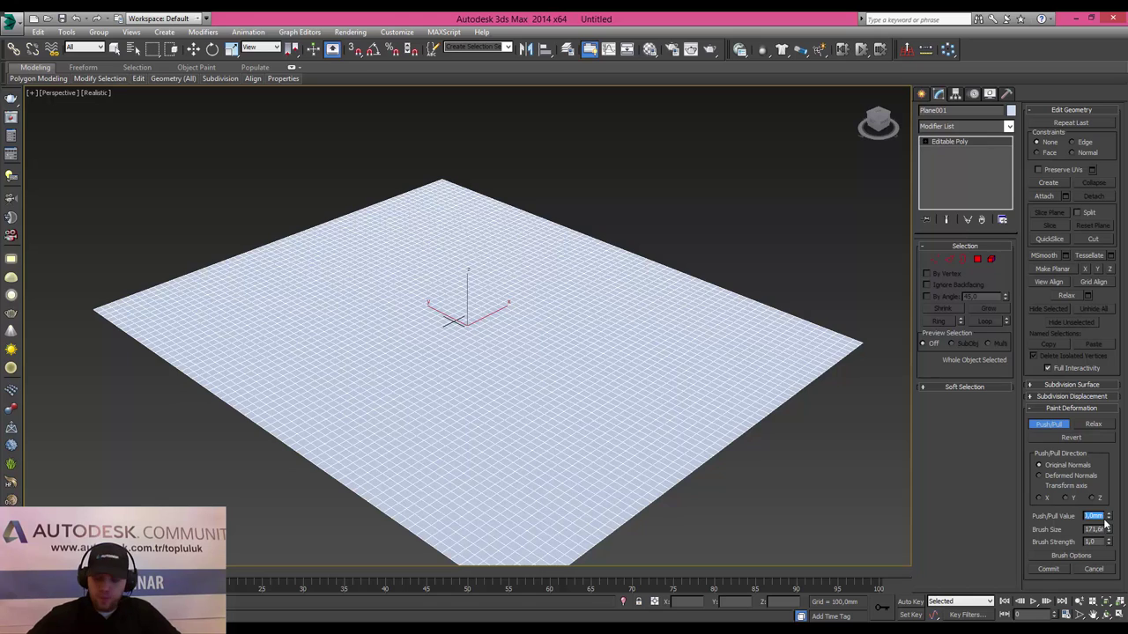
{"action": "type", "text": "50"}
{"action": "key", "text": "Return"}
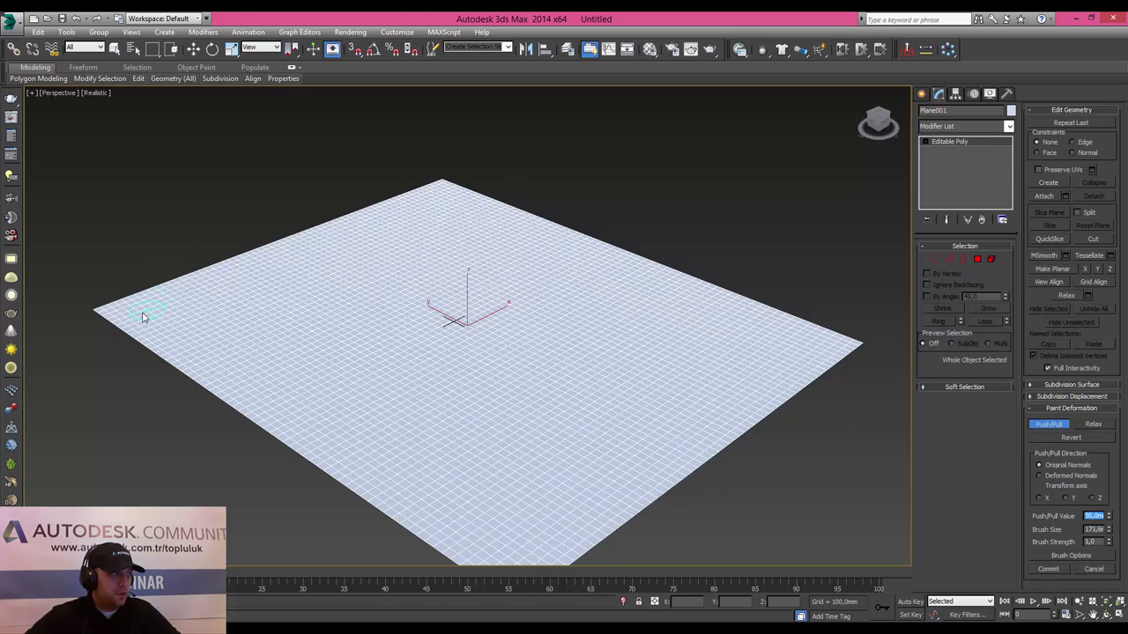
Paint bumps and dents along the front-left edge, enlarging the brush to about 499.
{"action": "mouse_move", "coordinate": [144, 318]}
{"action": "left_mouse_down"}
{"action": "mouse_move", "coordinate": [165, 326]}
{"action": "mouse_move", "coordinate": [236, 269]}
{"action": "mouse_move", "coordinate": [393, 198]}
{"action": "mouse_move", "coordinate": [407, 224]}
{"action": "mouse_move", "coordinate": [314, 244]}
{"action": "mouse_move", "coordinate": [171, 303]}
{"action": "mouse_move", "coordinate": [385, 235]}
{"action": "mouse_move", "coordinate": [431, 211]}
{"action": "mouse_move", "coordinate": [448, 189]}
{"action": "mouse_move", "coordinate": [437, 180]}
{"action": "left_mouse_up"}
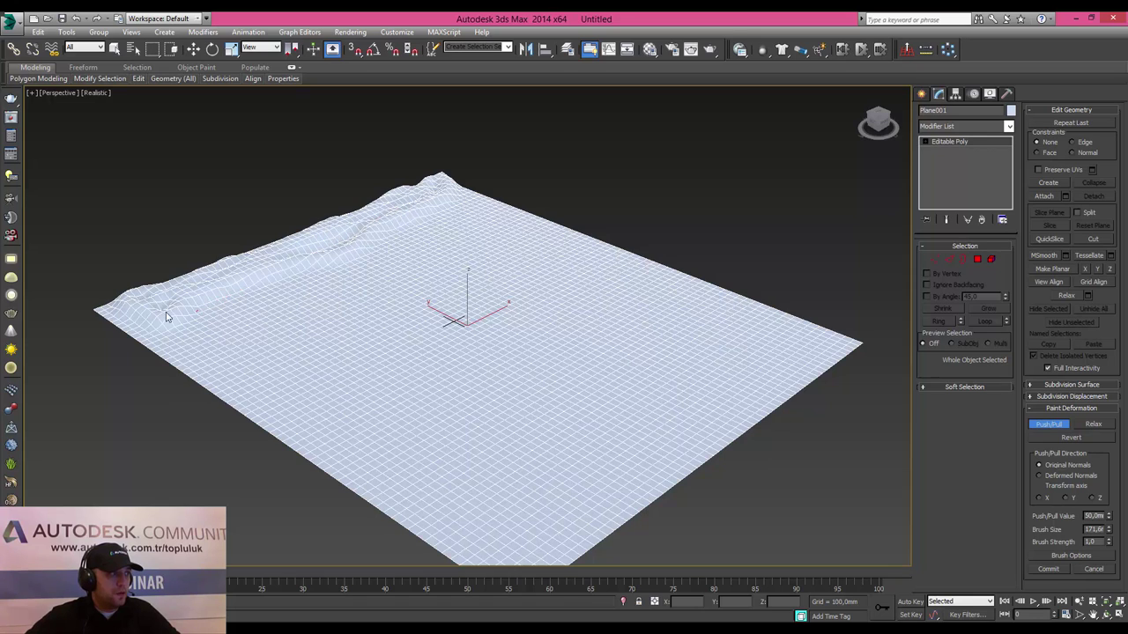
{"action": "mouse_move", "coordinate": [167, 317]}
{"action": "left_mouse_down"}
{"action": "mouse_move", "coordinate": [139, 327]}
{"action": "mouse_move", "coordinate": [141, 342]}
{"action": "mouse_move", "coordinate": [112, 312]}
{"action": "mouse_move", "coordinate": [314, 240]}
{"action": "mouse_move", "coordinate": [210, 271]}
{"action": "mouse_move", "coordinate": [227, 256]}
{"action": "left_mouse_up"}
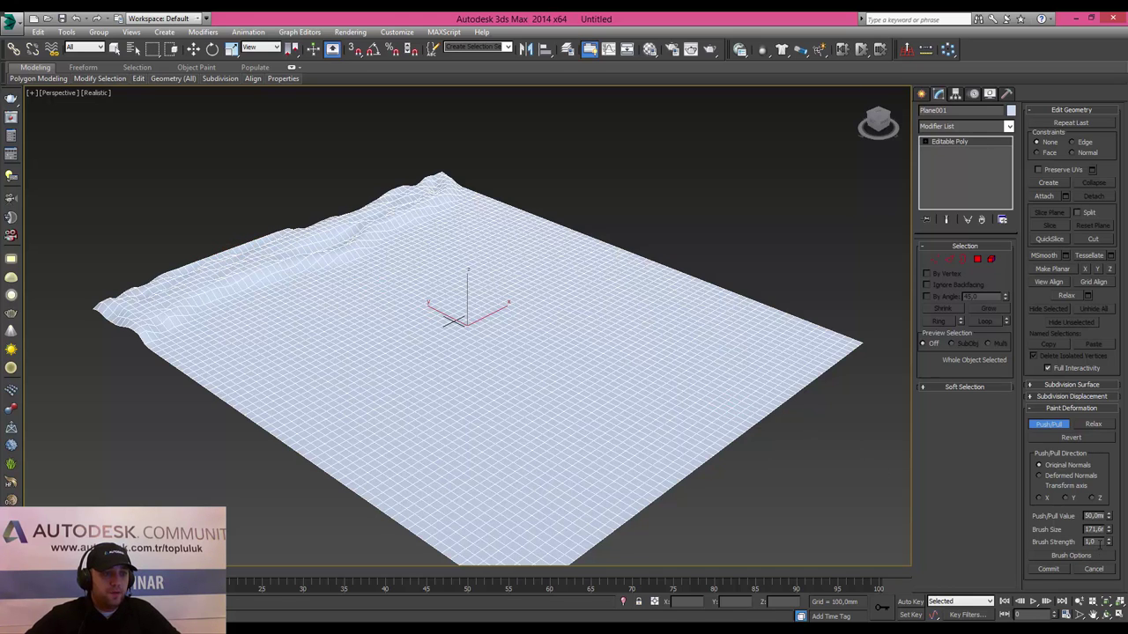
{"action": "double_click", "coordinate": [1091, 542]}
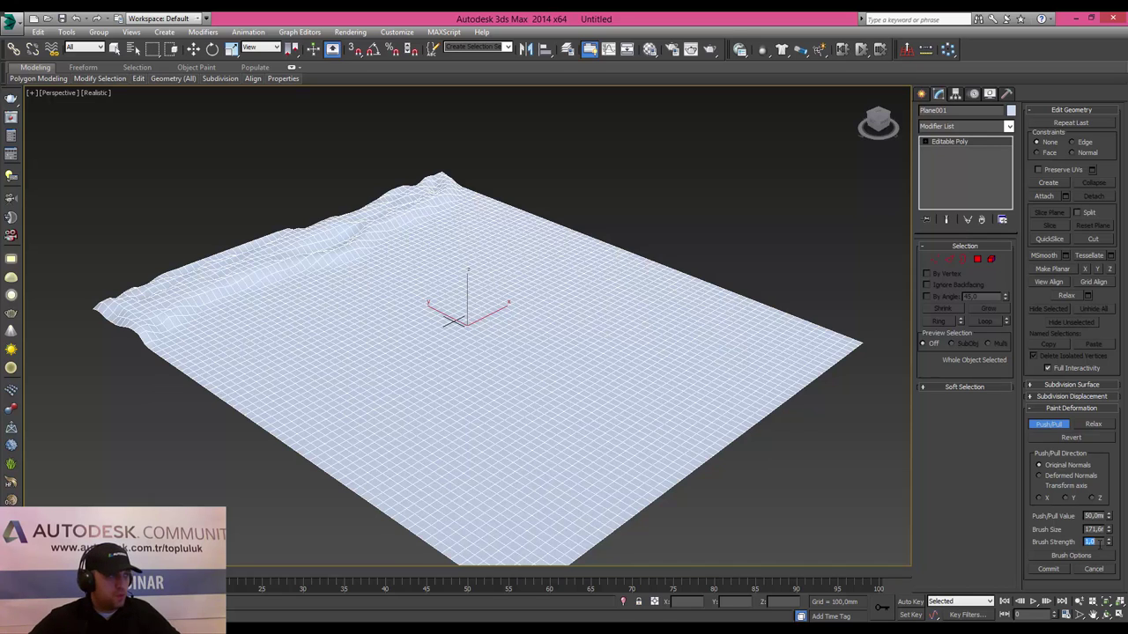
{"action": "mouse_move", "coordinate": [222, 314]}
{"action": "left_mouse_down"}
{"action": "mouse_move", "coordinate": [315, 277]}
{"action": "mouse_move", "coordinate": [302, 314]}
{"action": "mouse_move", "coordinate": [239, 338]}
{"action": "mouse_move", "coordinate": [202, 330]}
{"action": "mouse_move", "coordinate": [277, 294]}
{"action": "mouse_move", "coordinate": [235, 318]}
{"action": "mouse_move", "coordinate": [173, 327]}
{"action": "left_mouse_up"}
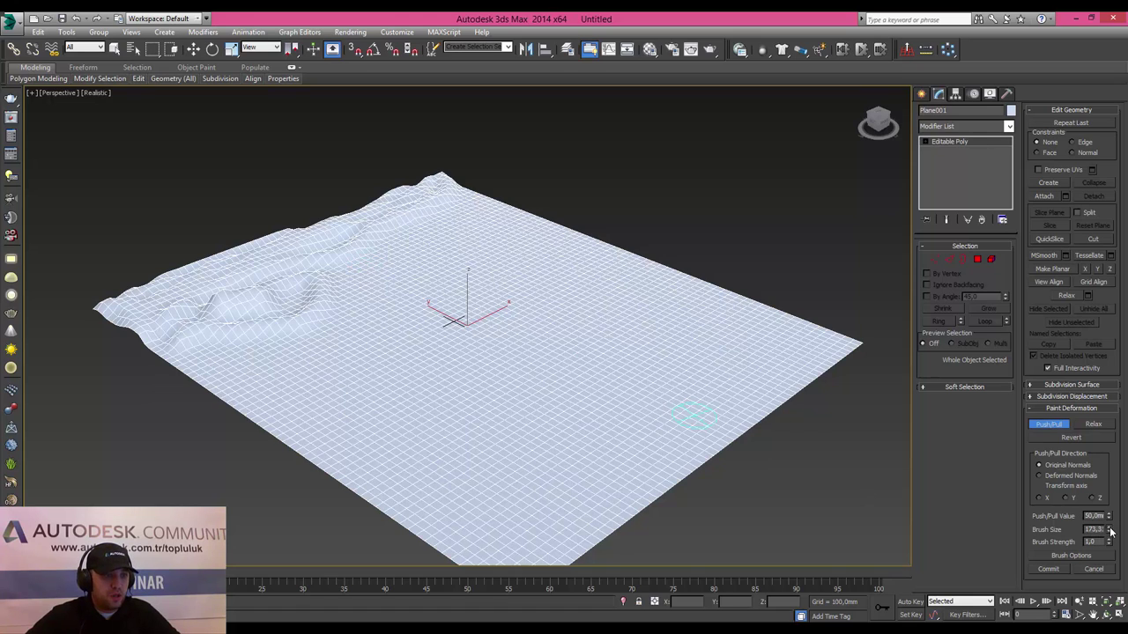
{"action": "left_click_drag", "start_coordinate": [1109, 530], "coordinate": [1113, 518]}
{"action": "left_click_drag", "start_coordinate": [1112, 435], "coordinate": [1112, 409]}
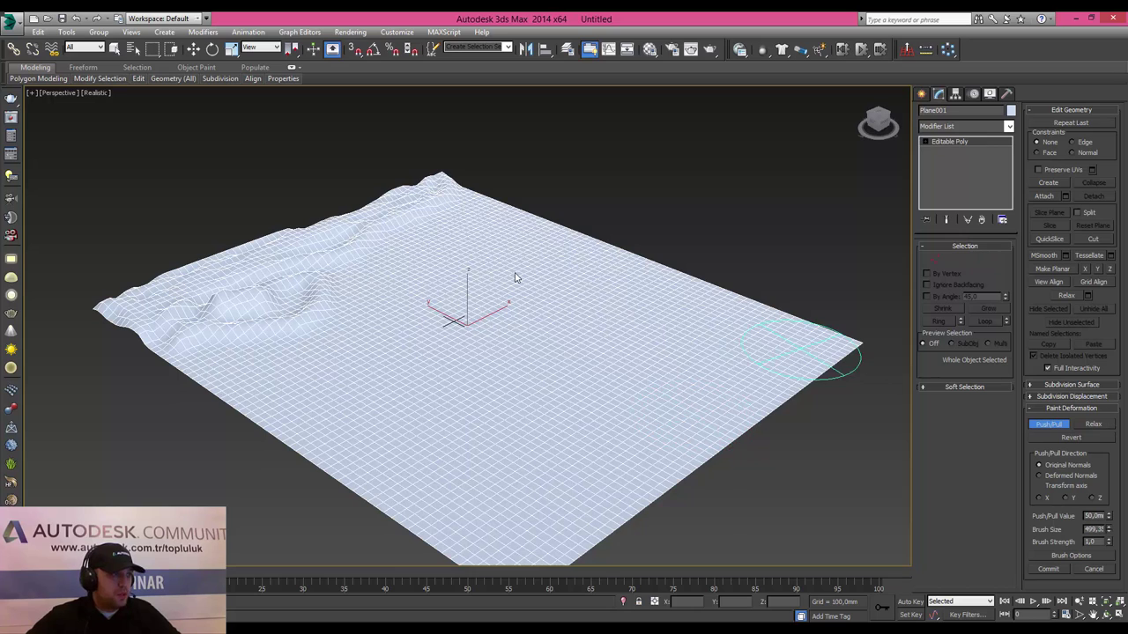
{"action": "left_click_drag", "start_coordinate": [479, 236], "coordinate": [410, 287]}
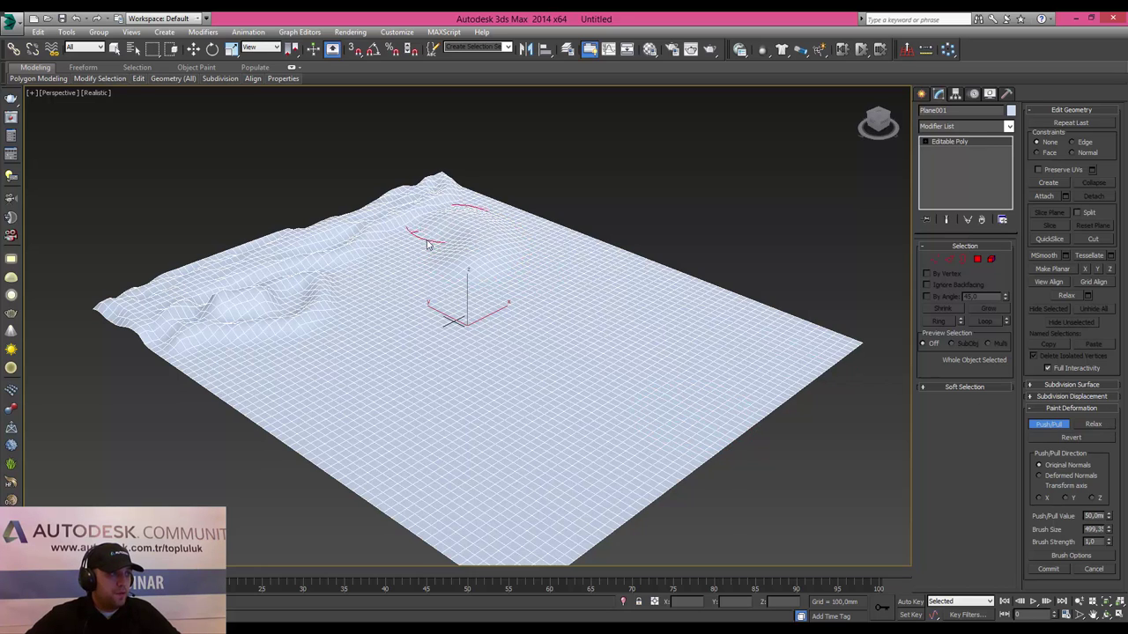
Set the Push/Pull Value to 200 mm.
{"action": "left_click", "coordinate": [1093, 515]}
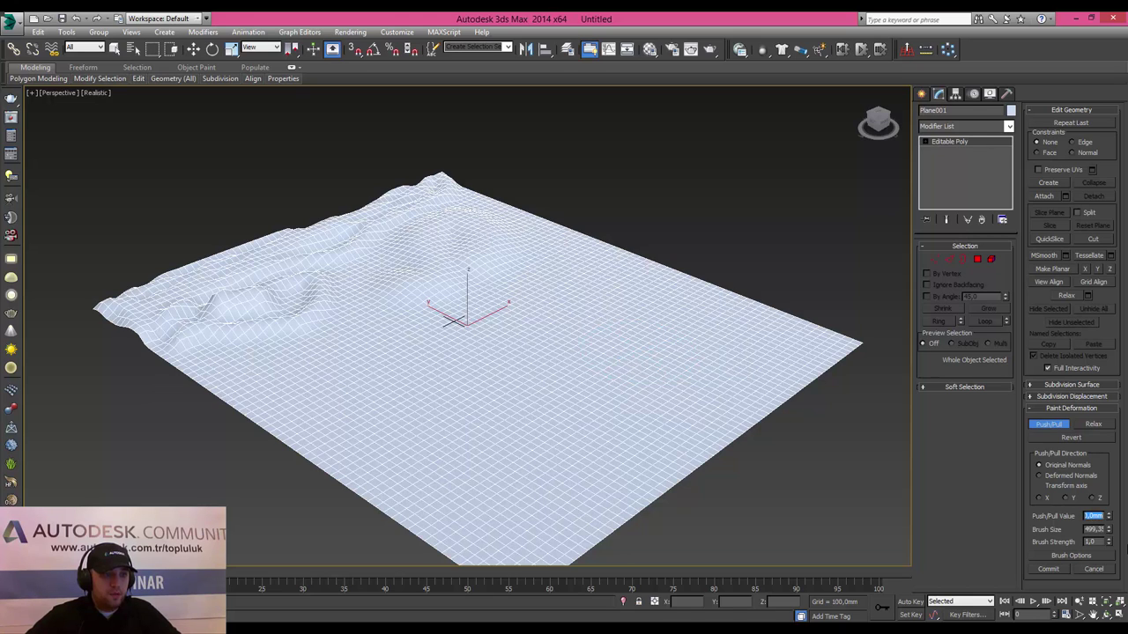
{"action": "type", "text": "200"}
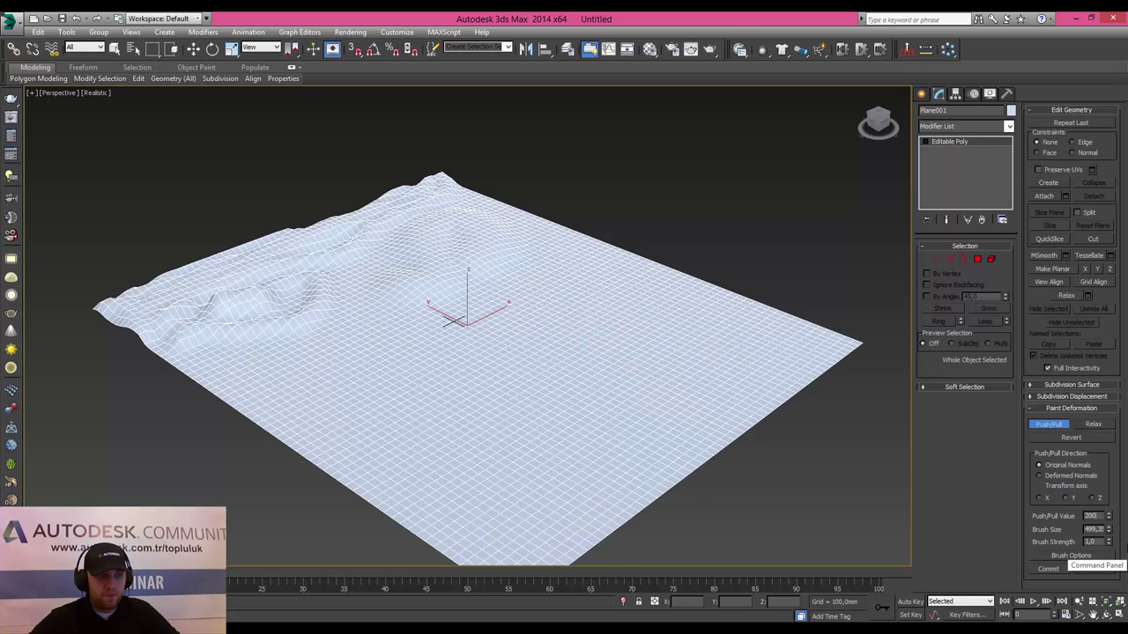
{"action": "key", "text": "Return"}
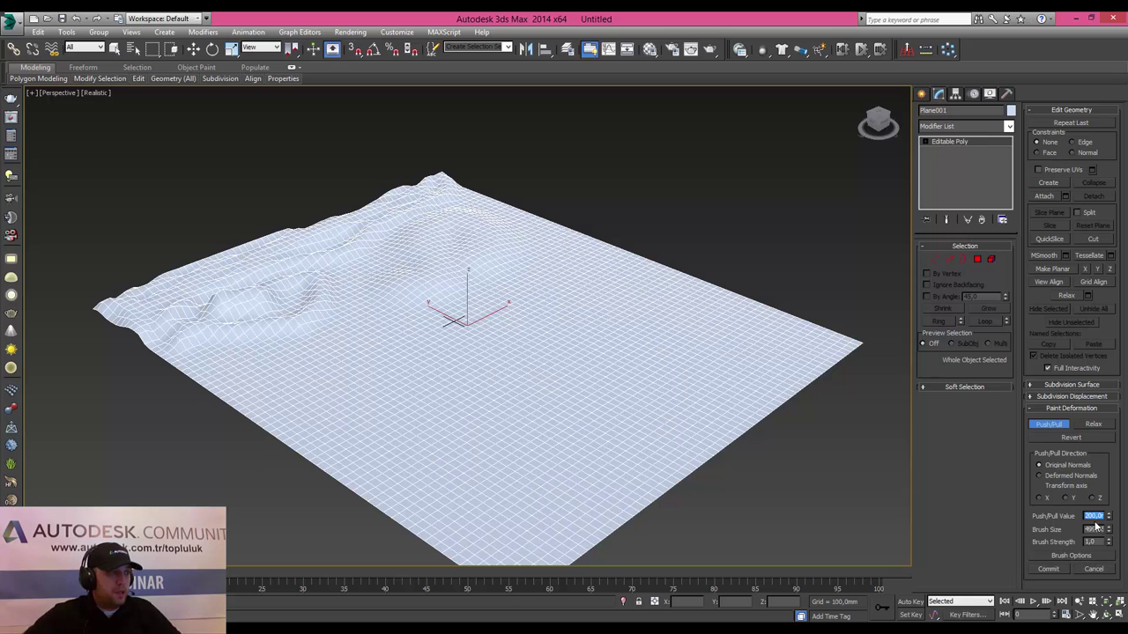
Paint tall ridges and hills across the plane, mostly along its back and right edges.
{"action": "mouse_move", "coordinate": [451, 305]}
{"action": "left_mouse_down"}
{"action": "mouse_move", "coordinate": [591, 353]}
{"action": "mouse_move", "coordinate": [766, 379]}
{"action": "left_mouse_up"}
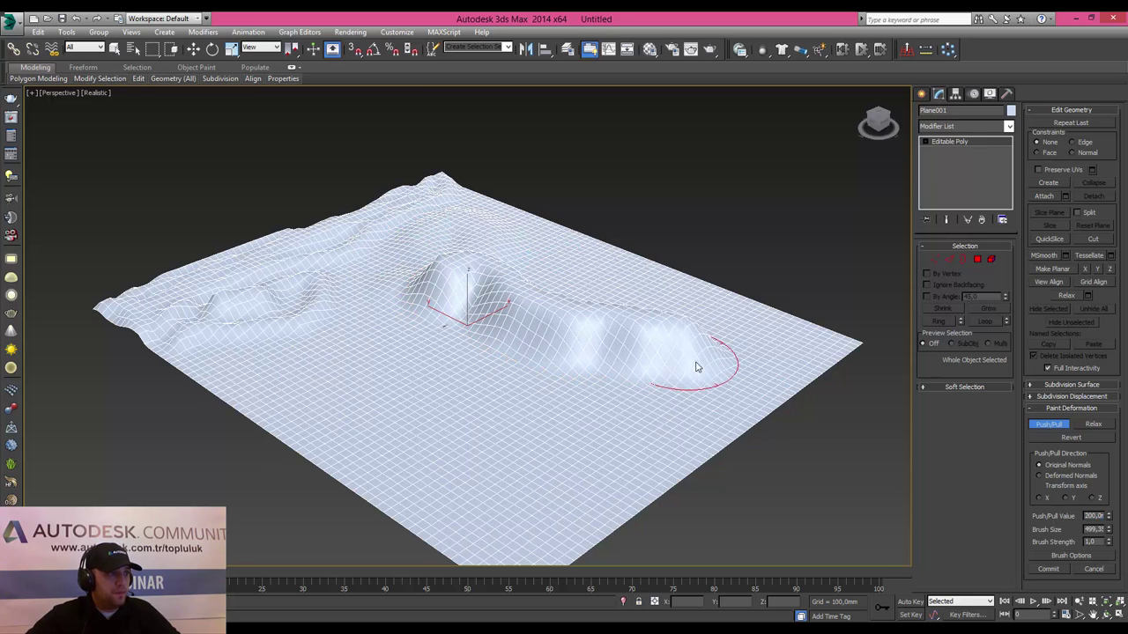
{"action": "mouse_move", "coordinate": [431, 269]}
{"action": "left_mouse_down"}
{"action": "mouse_move", "coordinate": [332, 265]}
{"action": "mouse_move", "coordinate": [299, 246]}
{"action": "mouse_move", "coordinate": [189, 276]}
{"action": "mouse_move", "coordinate": [157, 317]}
{"action": "left_mouse_up"}
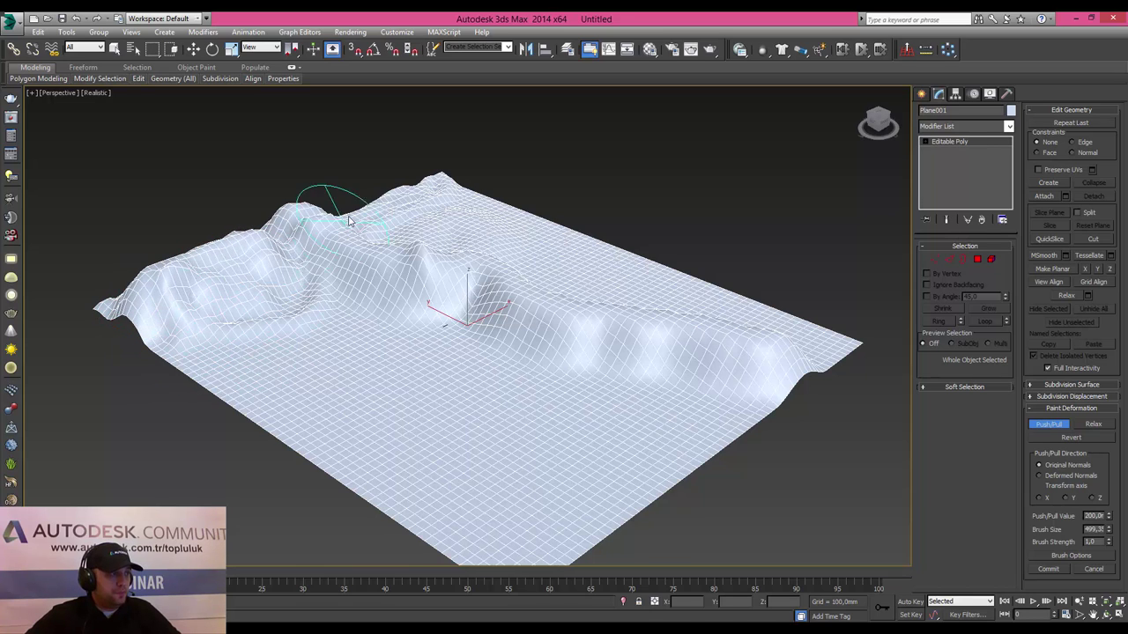
{"action": "mouse_move", "coordinate": [370, 221]}
{"action": "left_mouse_down"}
{"action": "mouse_move", "coordinate": [527, 225]}
{"action": "mouse_move", "coordinate": [609, 271]}
{"action": "left_mouse_up"}
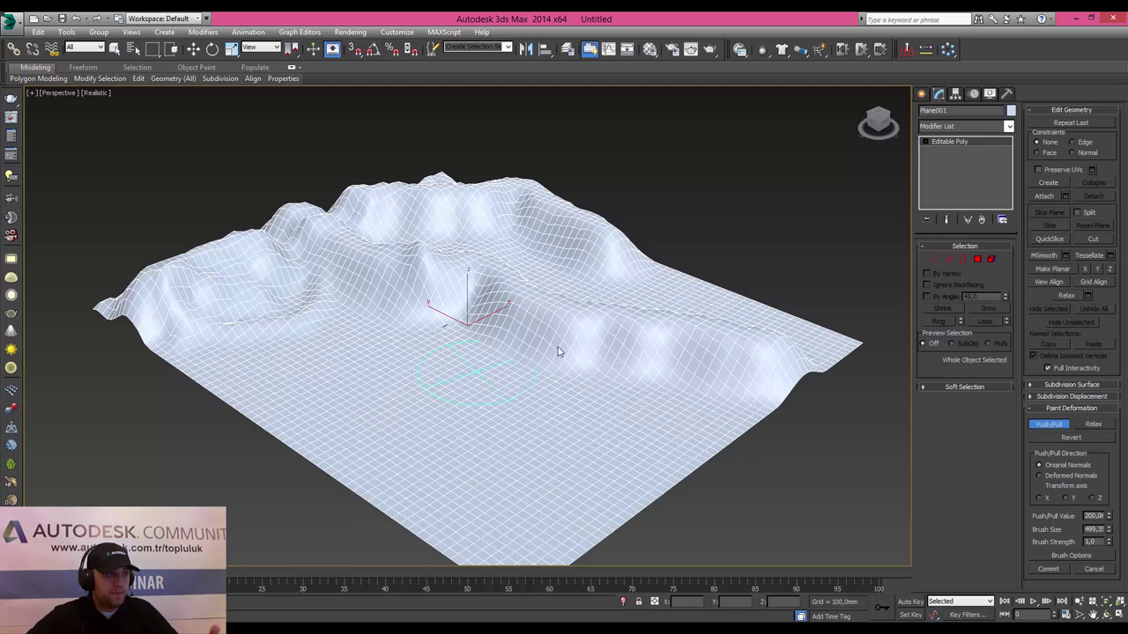
{"action": "mouse_move", "coordinate": [585, 284]}
{"action": "left_mouse_down"}
{"action": "mouse_move", "coordinate": [847, 355]}
{"action": "mouse_move", "coordinate": [883, 393]}
{"action": "left_mouse_up"}
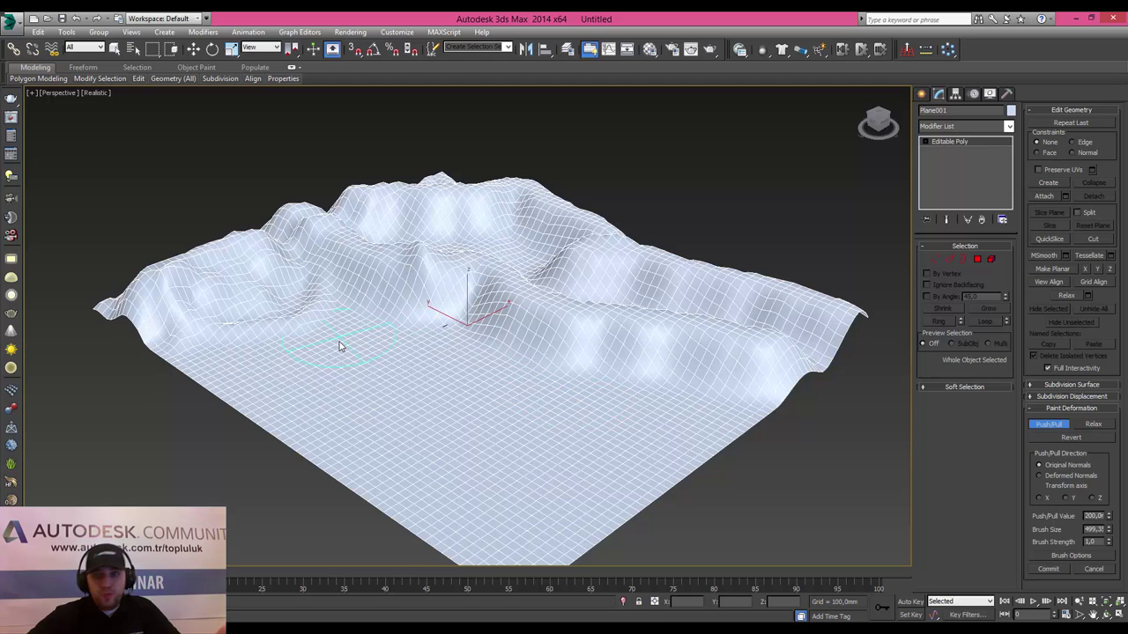
{"action": "left_click_drag", "start_coordinate": [297, 348], "coordinate": [209, 369]}
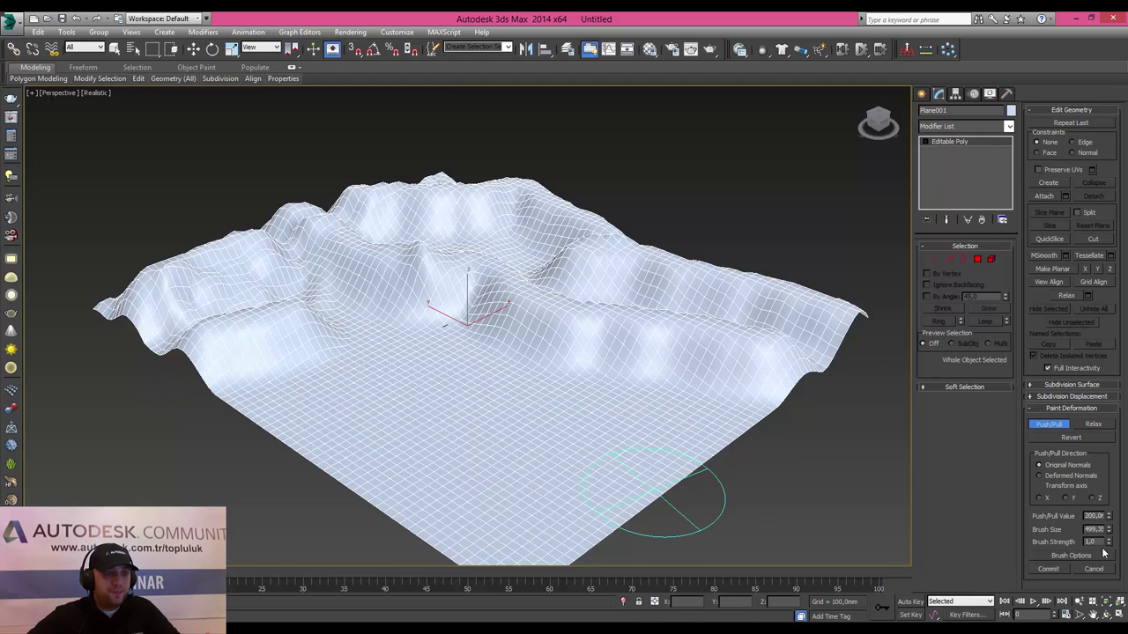
In Painter Options, keep Pressure Affects on Strength and enable Mirror on the X axis.
{"action": "left_click", "coordinate": [1070, 556]}
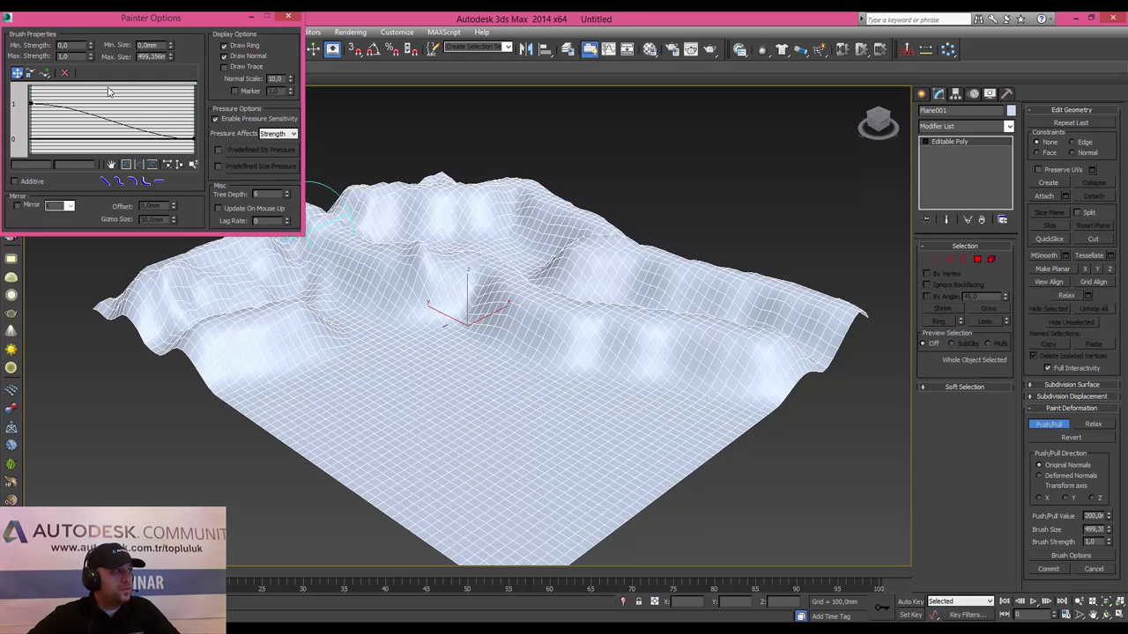
{"action": "left_click_drag", "start_coordinate": [103, 26], "coordinate": [557, 257]}
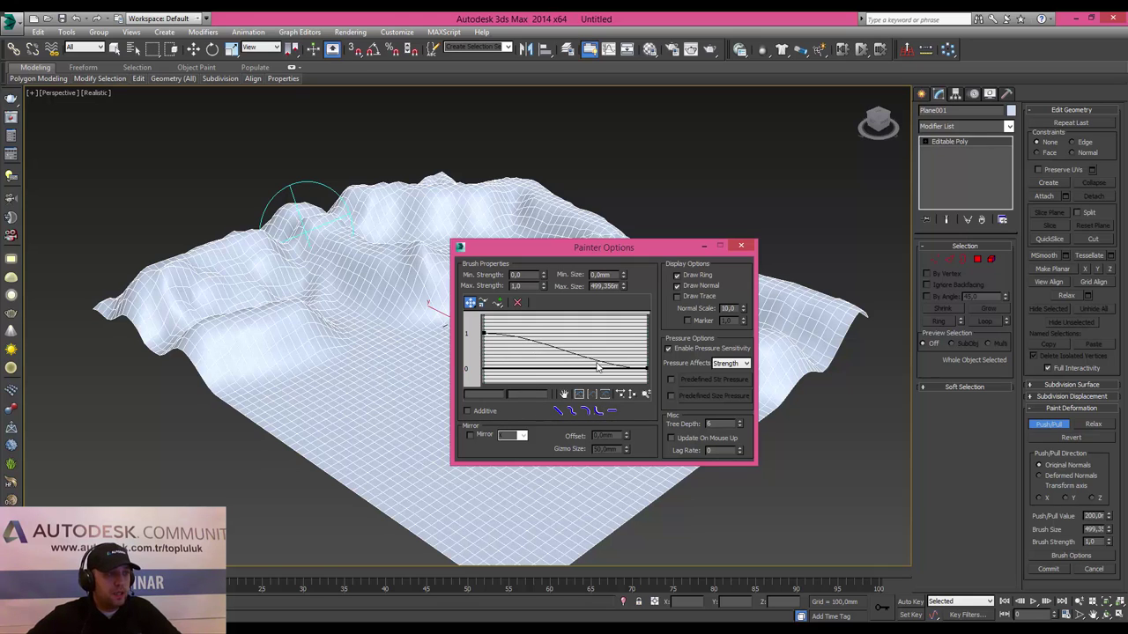
{"action": "left_click", "coordinate": [746, 364]}
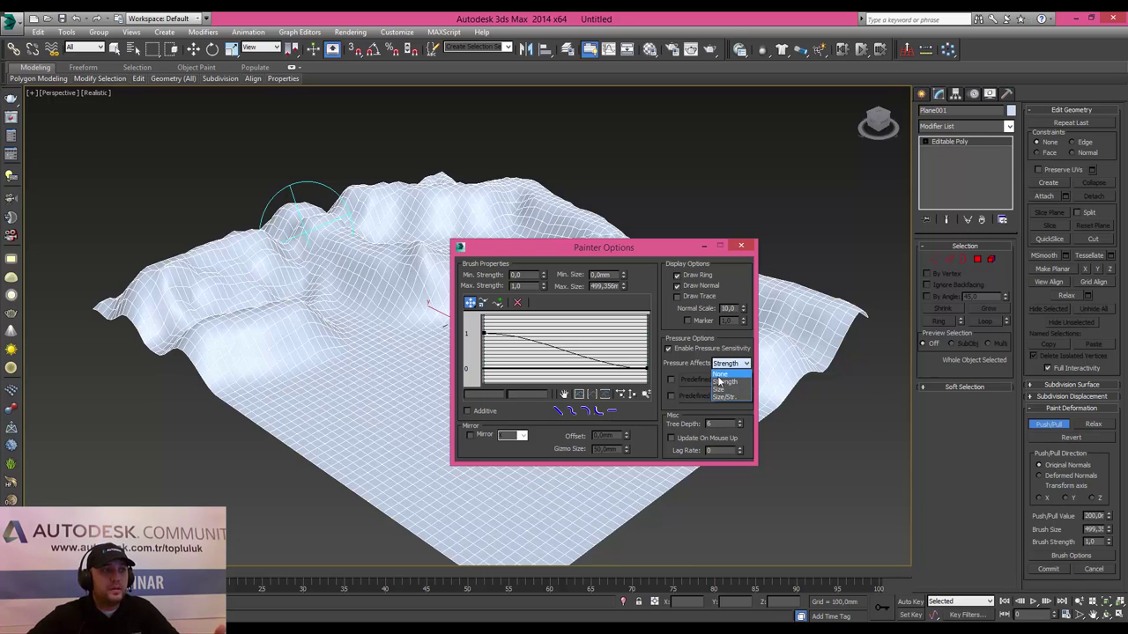
{"action": "left_click", "coordinate": [673, 323]}
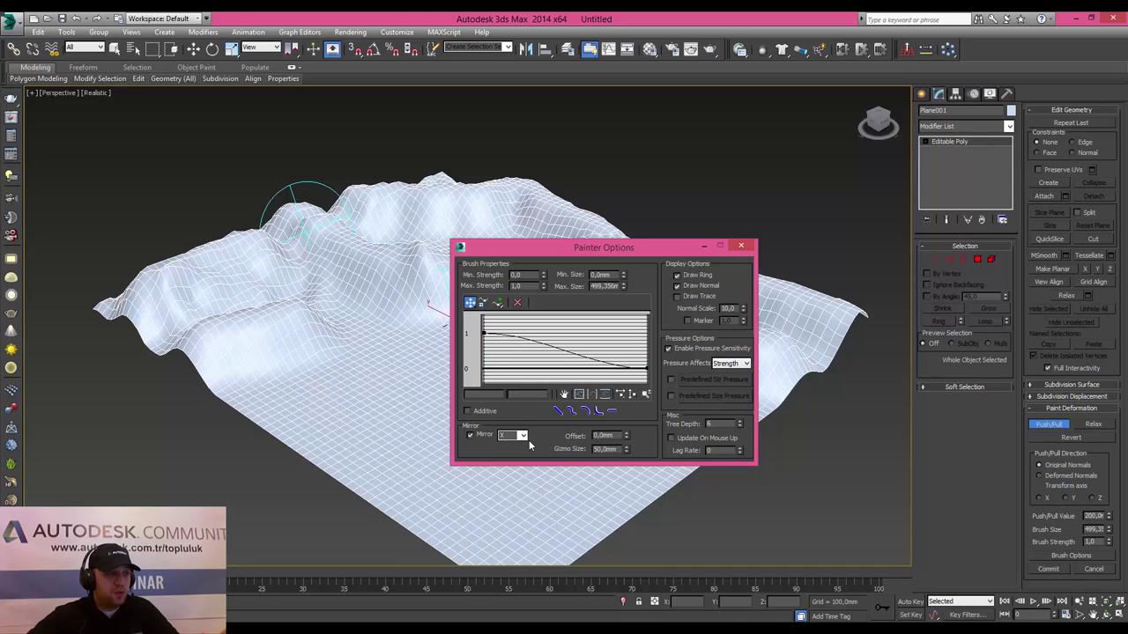
{"action": "left_click", "coordinate": [523, 436]}
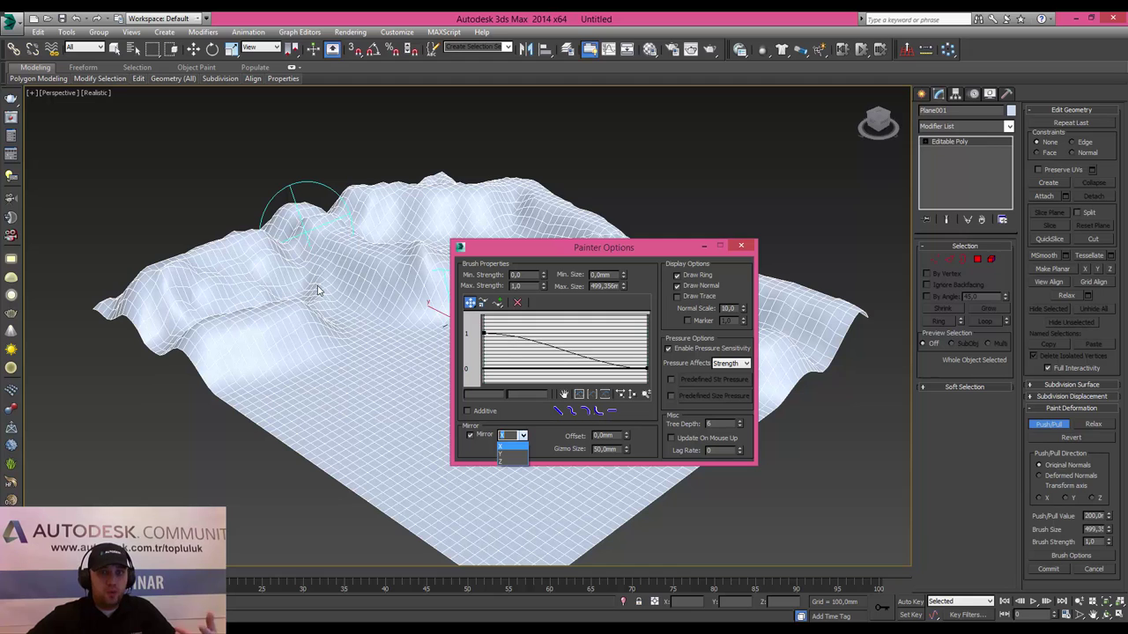
{"action": "left_click", "coordinate": [561, 253]}
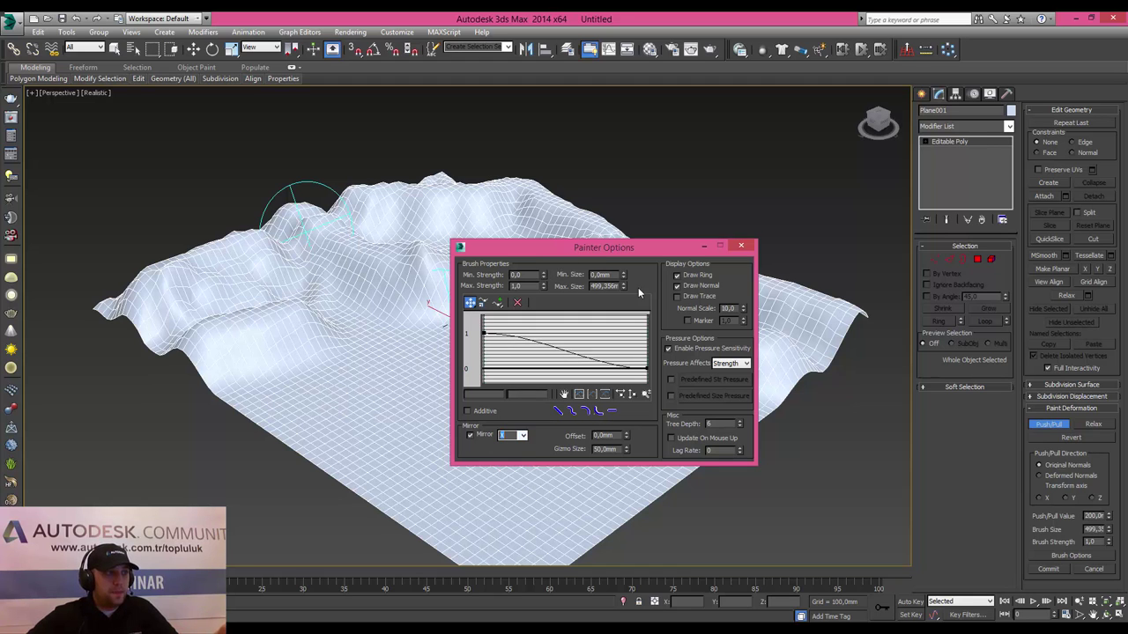
Paint symmetric valleys across the front with Mirror X, then turn Mirror off.
{"action": "left_click_drag", "start_coordinate": [589, 249], "coordinate": [834, 399]}
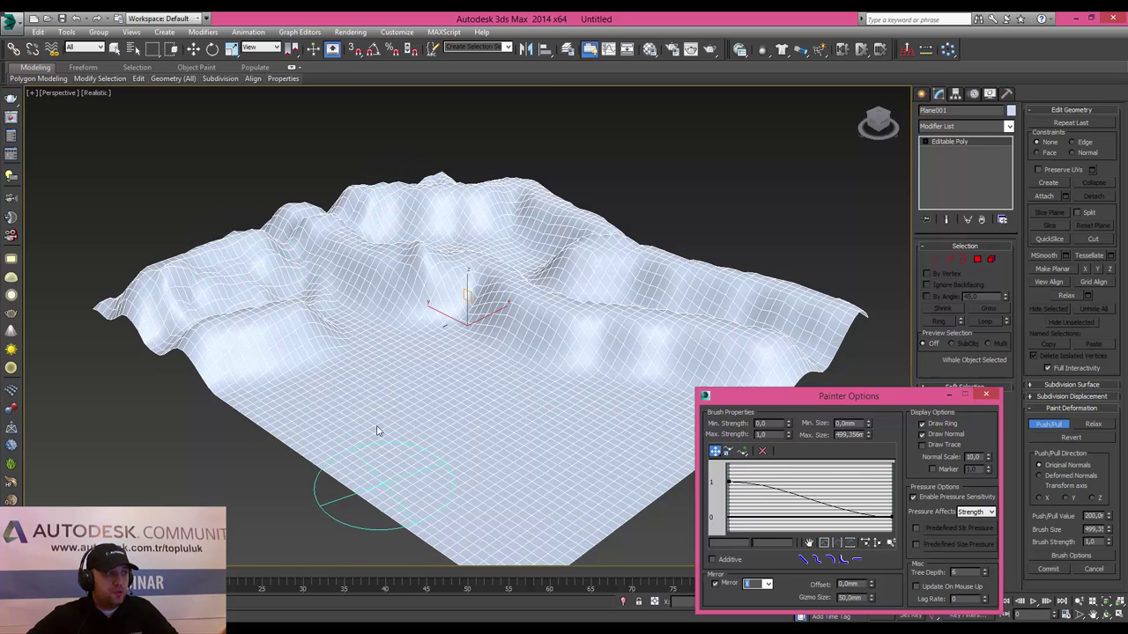
{"action": "mouse_move", "coordinate": [226, 283]}
{"action": "left_mouse_down"}
{"action": "mouse_move", "coordinate": [303, 372]}
{"action": "mouse_move", "coordinate": [340, 373]}
{"action": "mouse_move", "coordinate": [382, 395]}
{"action": "mouse_move", "coordinate": [443, 456]}
{"action": "mouse_move", "coordinate": [397, 437]}
{"action": "mouse_move", "coordinate": [410, 347]}
{"action": "mouse_move", "coordinate": [433, 320]}
{"action": "mouse_move", "coordinate": [477, 390]}
{"action": "mouse_move", "coordinate": [524, 428]}
{"action": "mouse_move", "coordinate": [496, 468]}
{"action": "mouse_move", "coordinate": [570, 473]}
{"action": "mouse_move", "coordinate": [547, 476]}
{"action": "mouse_move", "coordinate": [476, 397]}
{"action": "mouse_move", "coordinate": [384, 386]}
{"action": "left_mouse_up"}
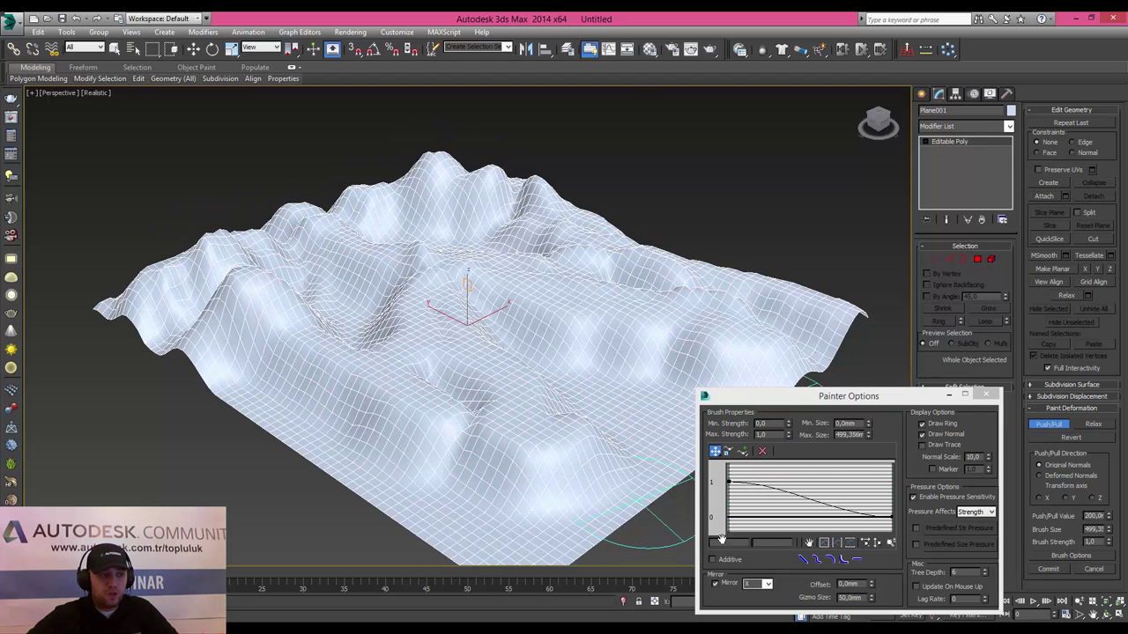
{"action": "left_click", "coordinate": [726, 582]}
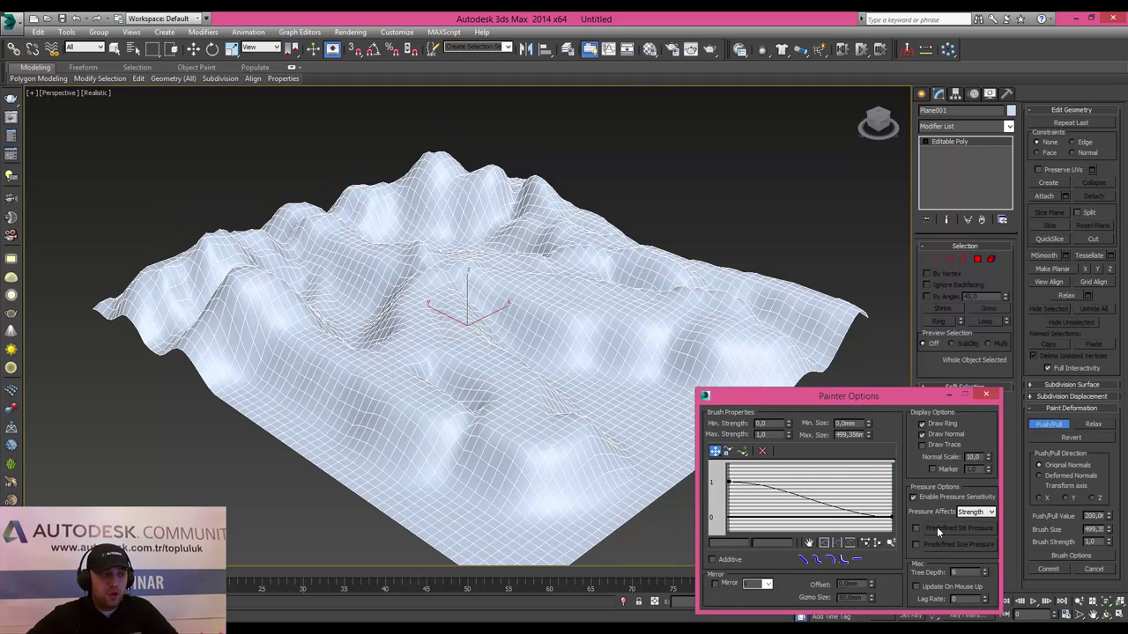
Close the Painter Options window.
{"action": "left_click", "coordinate": [986, 394]}
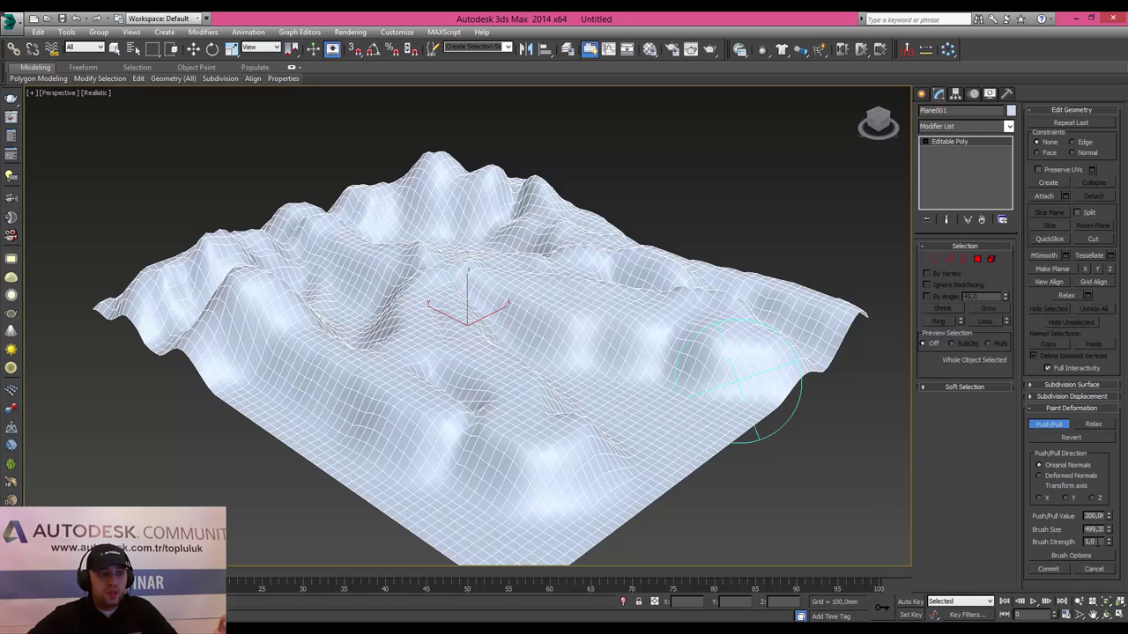
Commit the push/pull deformation to Plane001's mesh.
{"action": "left_click", "coordinate": [1048, 569]}
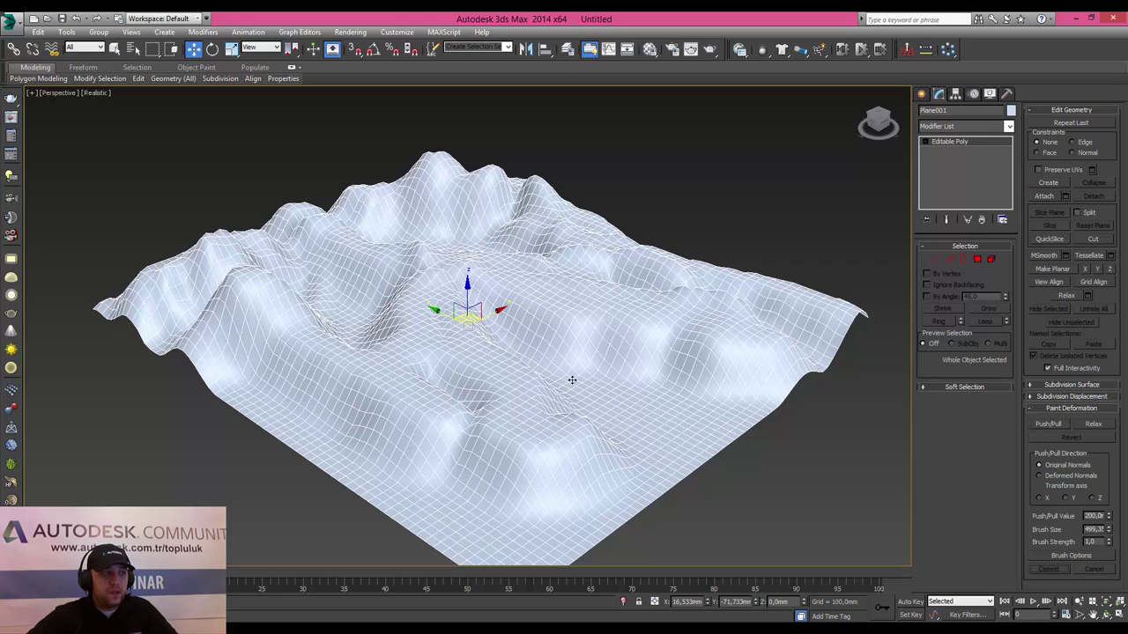